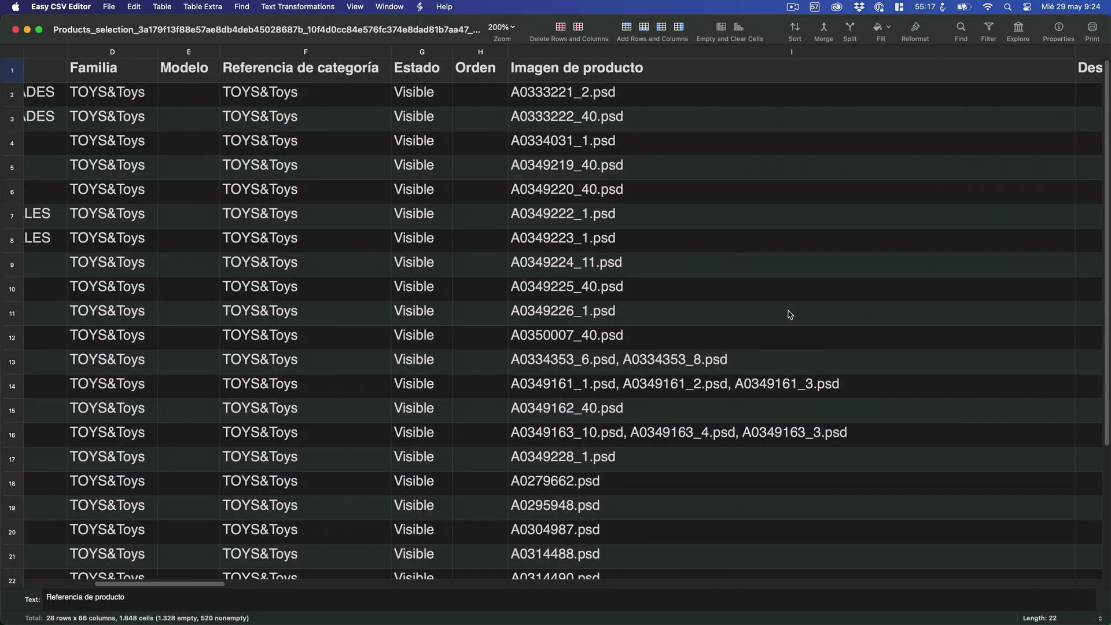
scroll(388, 296, "down", 1)
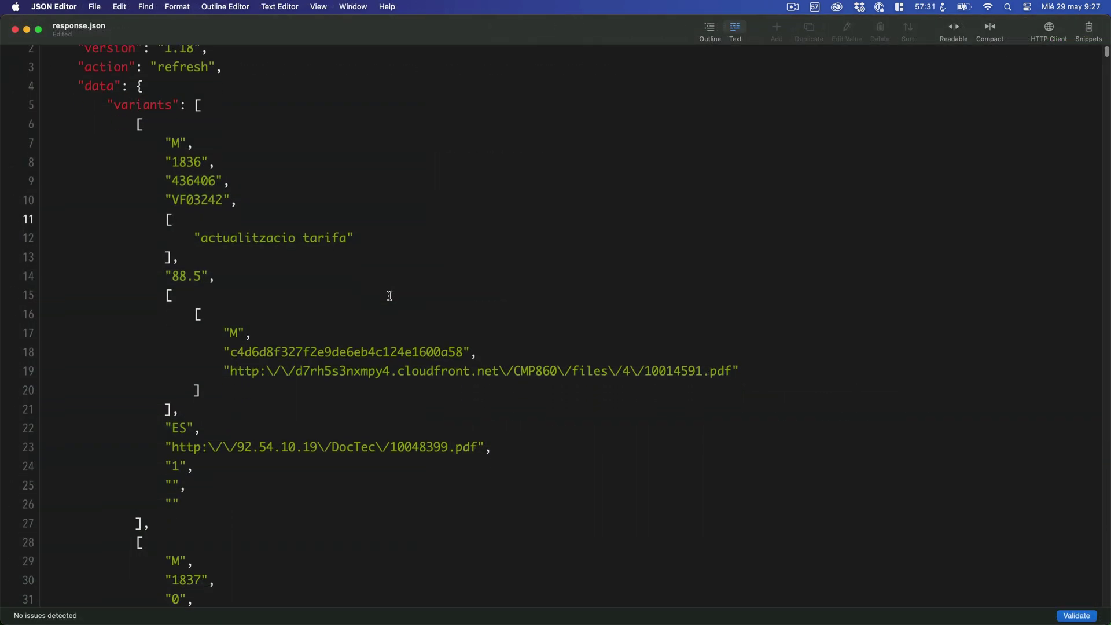
scroll(389, 296, "down", 3)
scroll(388, 295, "down", 3)
scroll(388, 296, "down", 3)
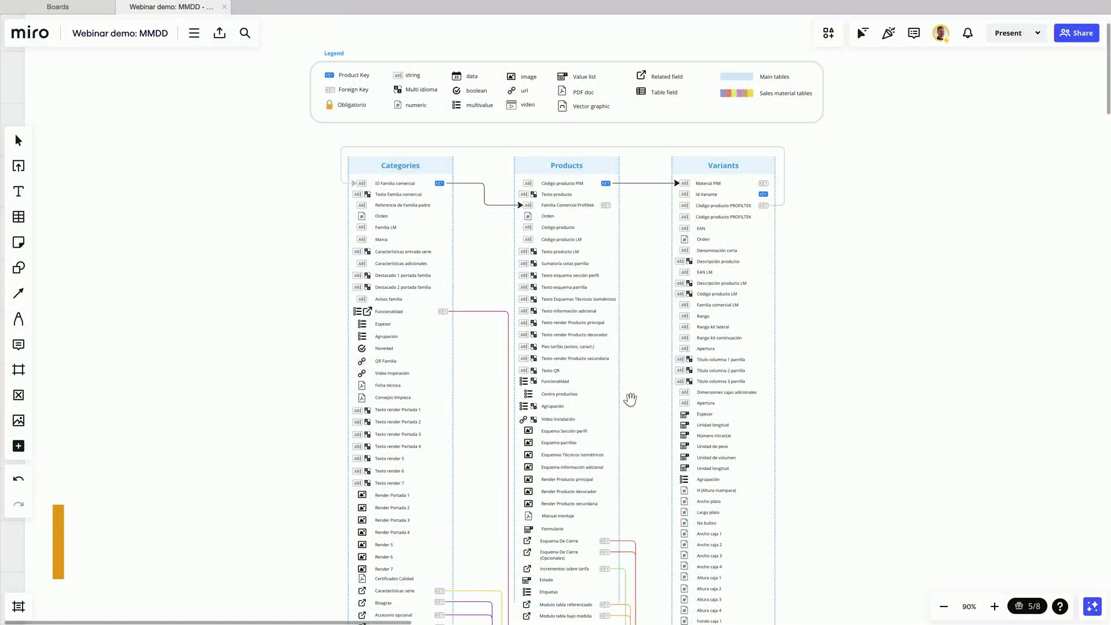
- Scroll through the entity lists and sales material tables in the Sales Layer data model
left_click_drag(623, 395, 630, 113)
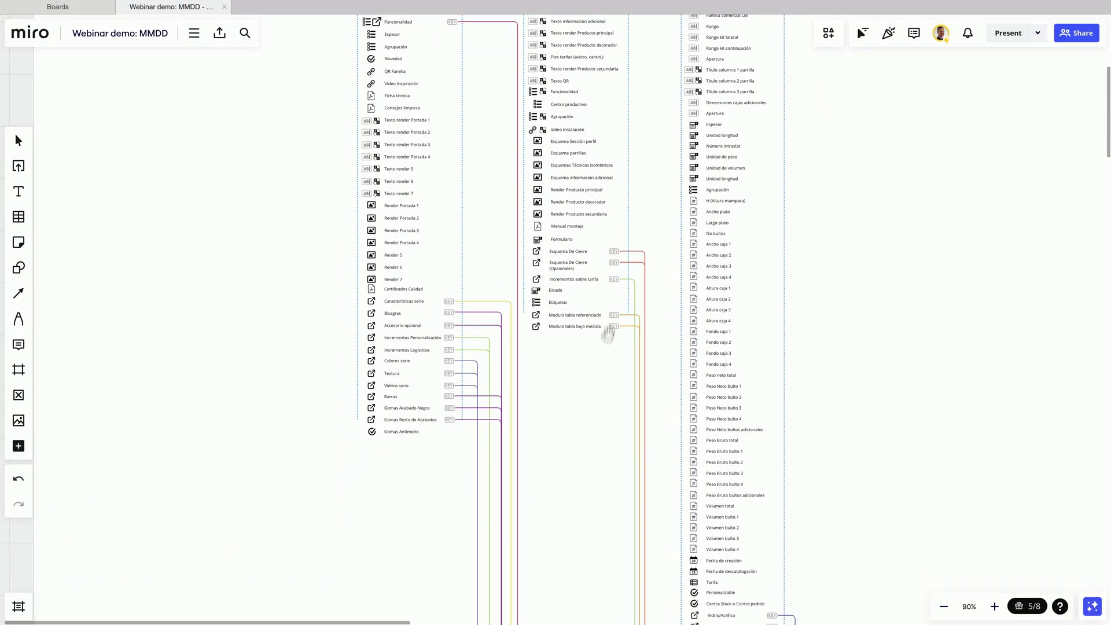
left_click_drag(601, 469, 608, 166)
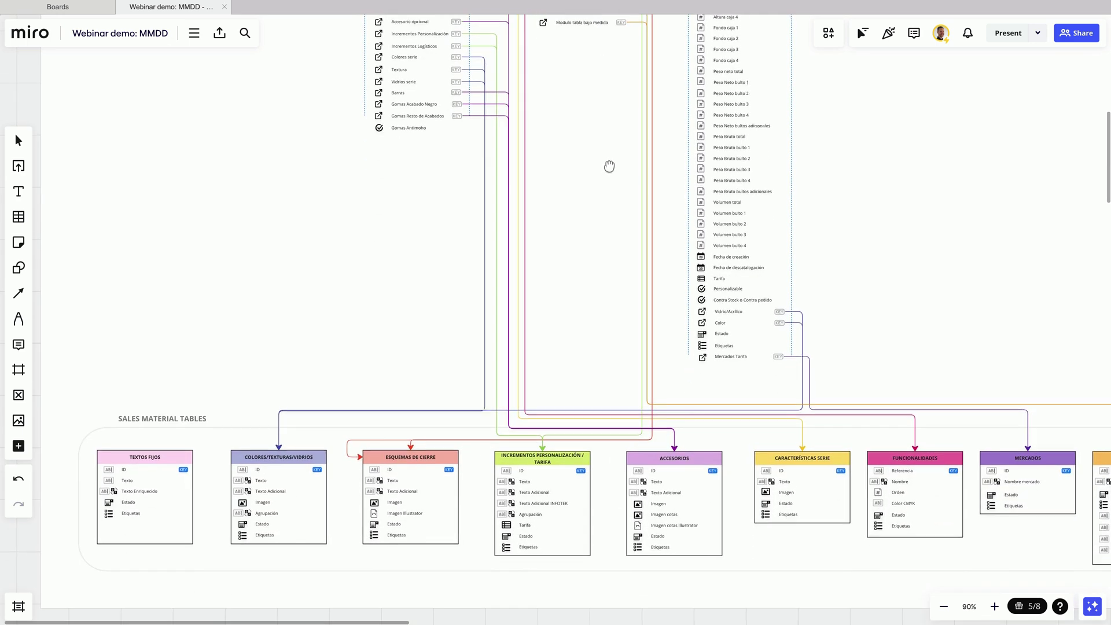
left_click_drag(467, 457, 575, 383)
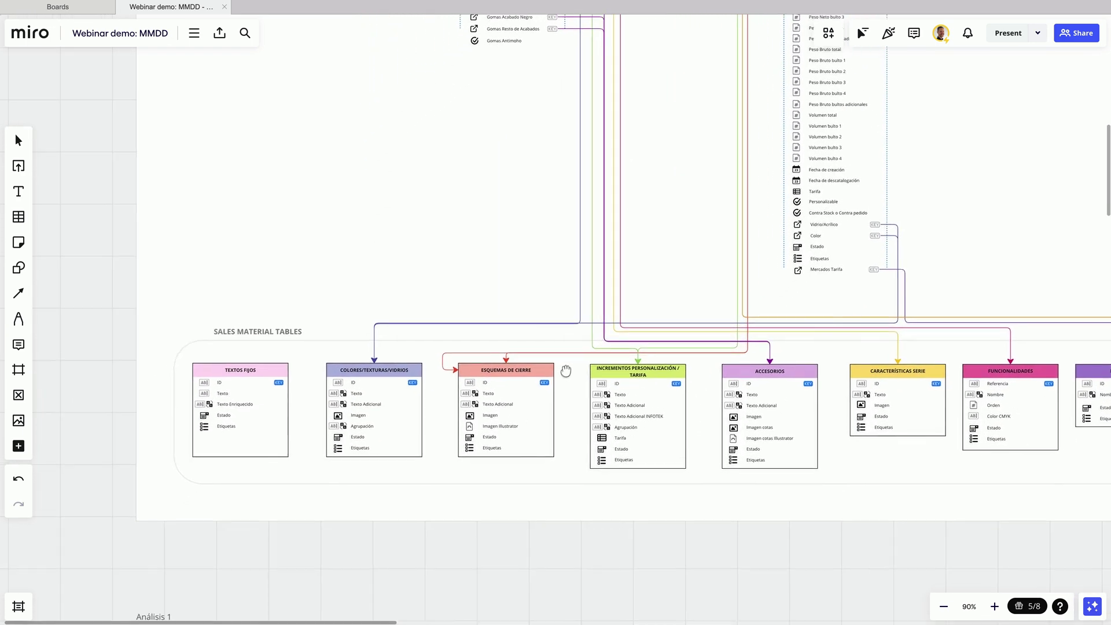
left_click_drag(830, 405, 579, 404)
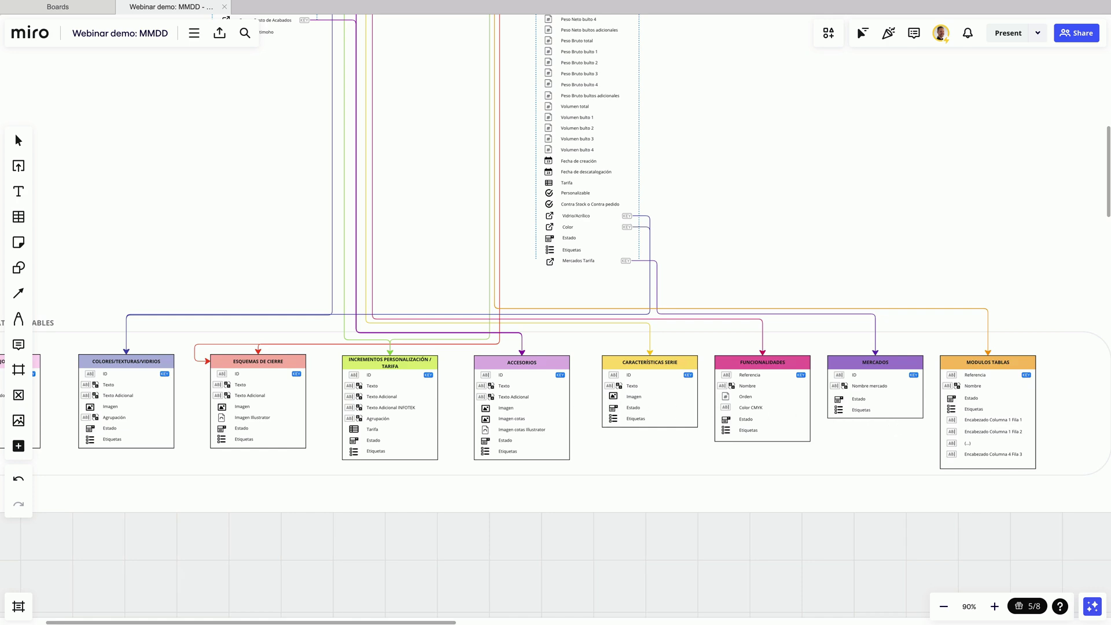
left_click_drag(892, 426, 836, 427)
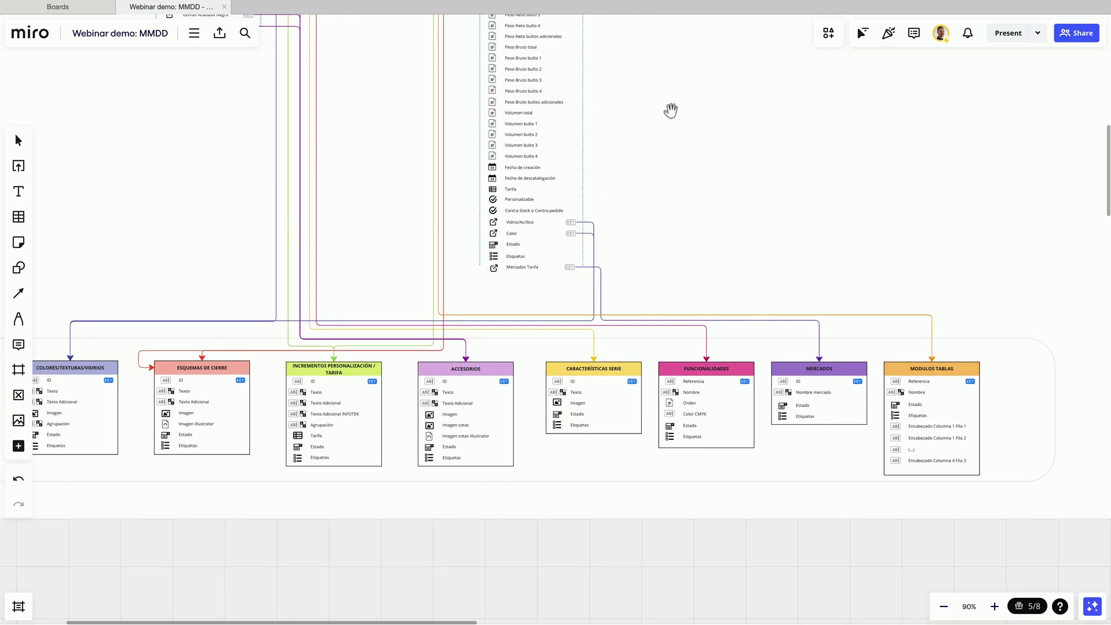
left_click_drag(669, 110, 877, 531)
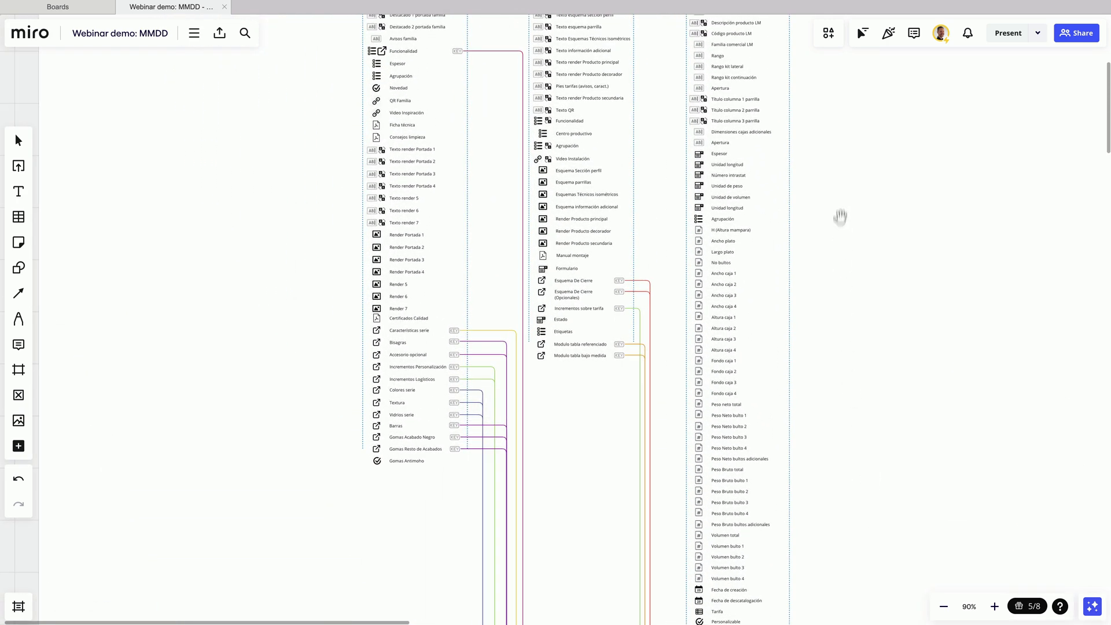
left_click_drag(834, 139, 849, 419)
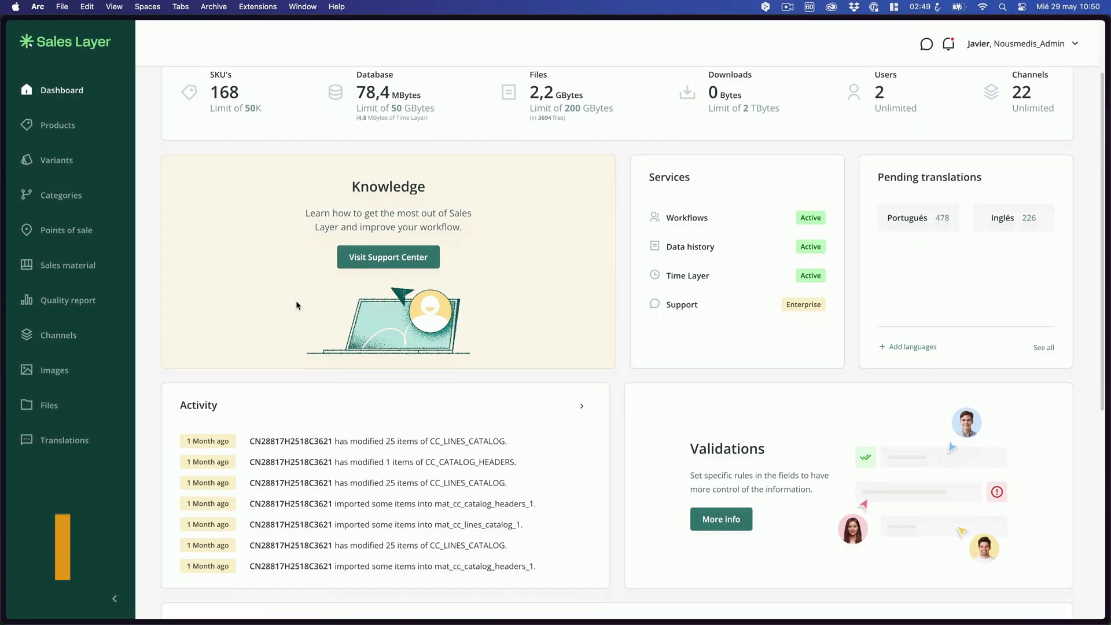
scroll(296, 301, "down", 5)
scroll(295, 301, "down", 2)
scroll(296, 300, "down", 1)
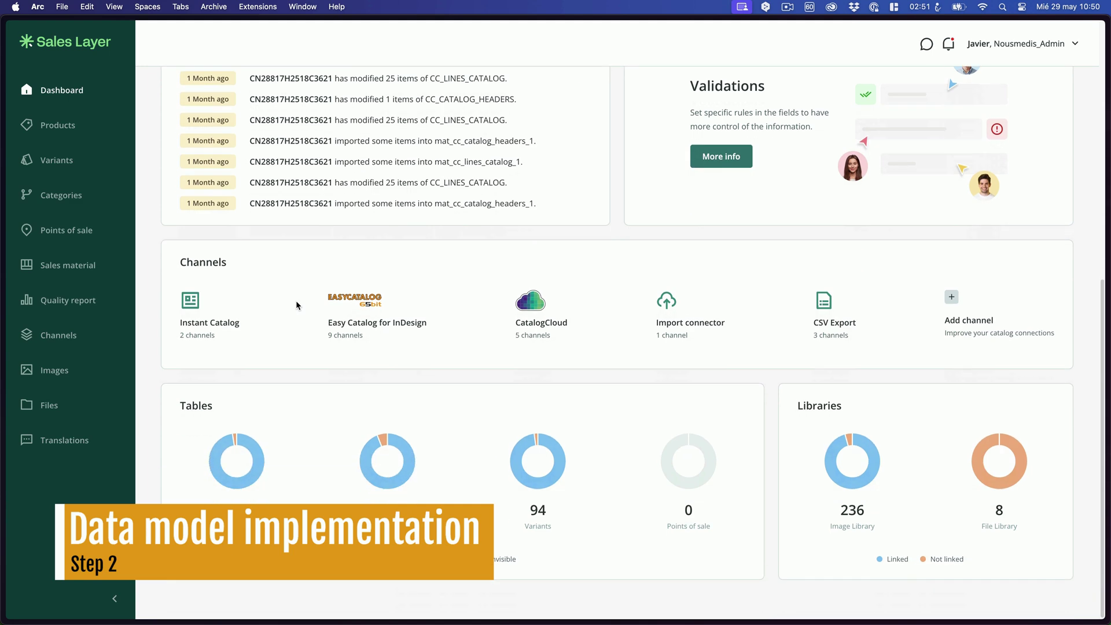
- Browse Categories, Products and Brave's variant 1234567-B, ending on the Sales material list
left_click(70, 201)
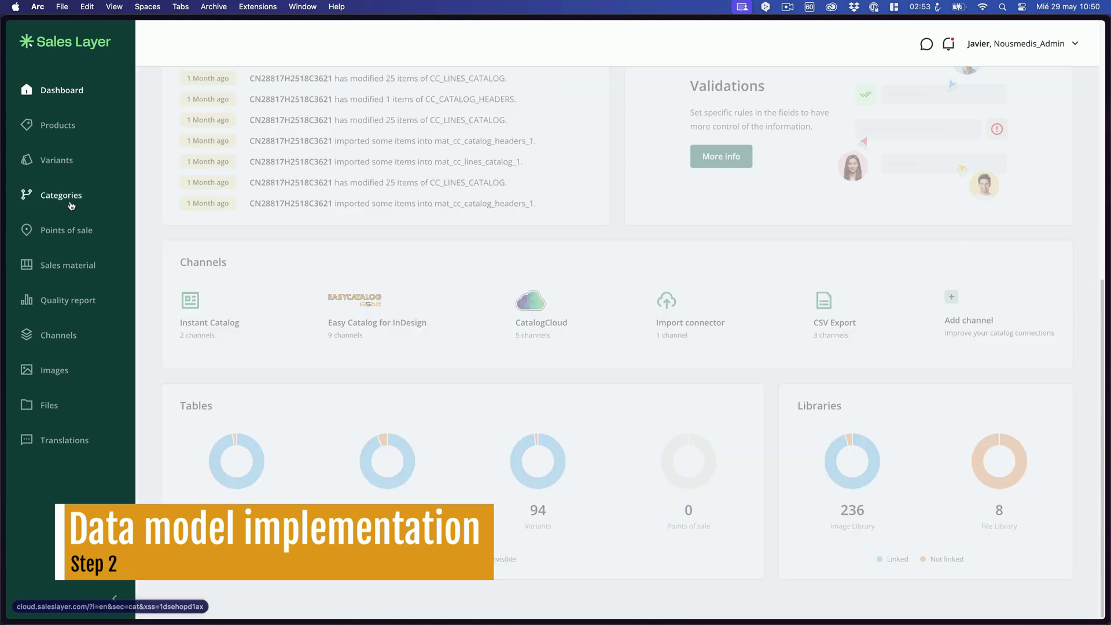
scroll(407, 386, "down", 3)
scroll(409, 385, "down", 1)
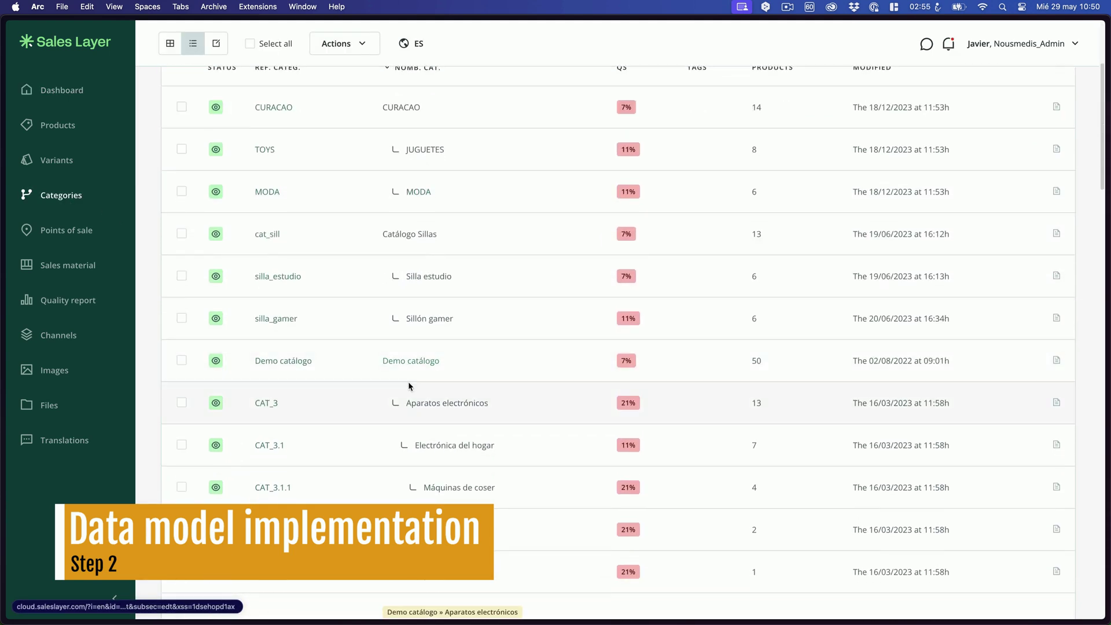
scroll(408, 386, "down", 4)
scroll(408, 385, "down", 2)
scroll(408, 386, "down", 3)
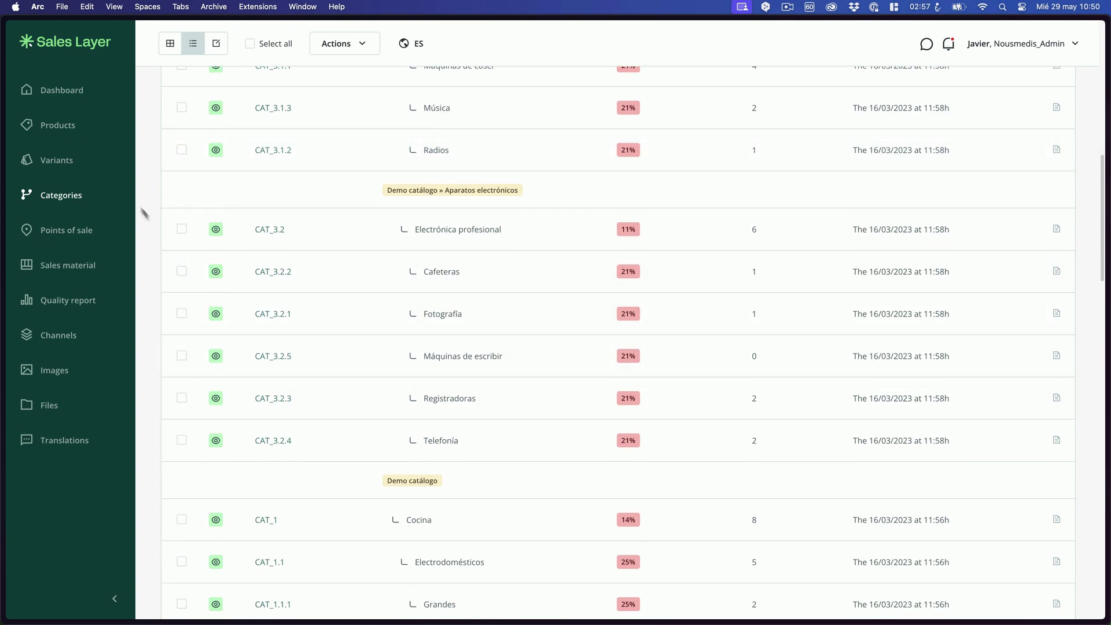
left_click(77, 130)
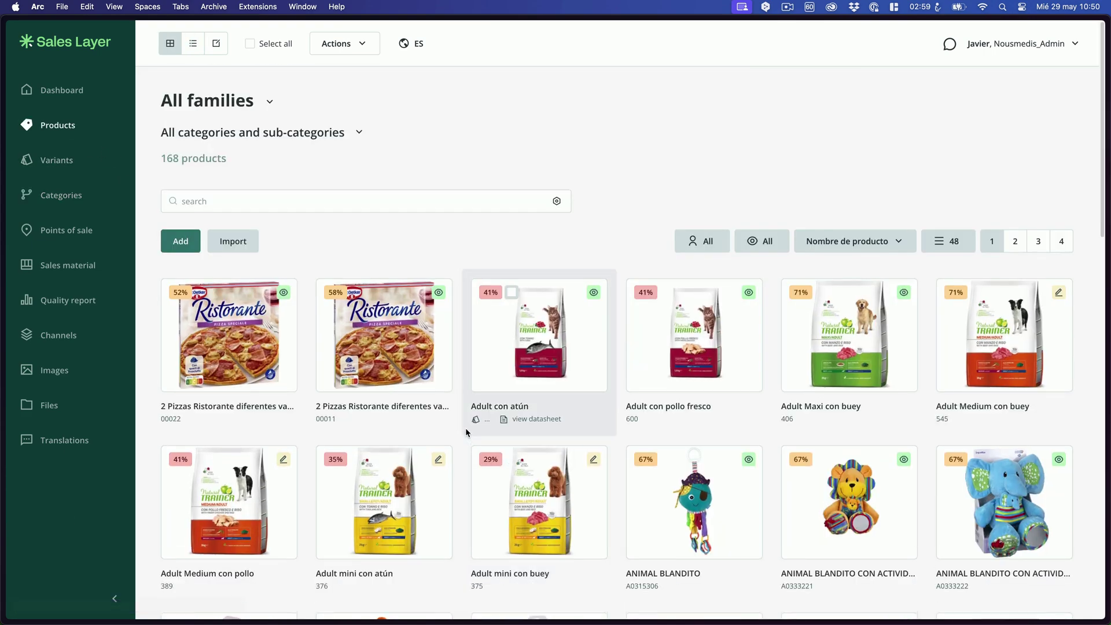
scroll(465, 428, "down", 5)
scroll(466, 428, "down", 1)
scroll(466, 427, "down", 5)
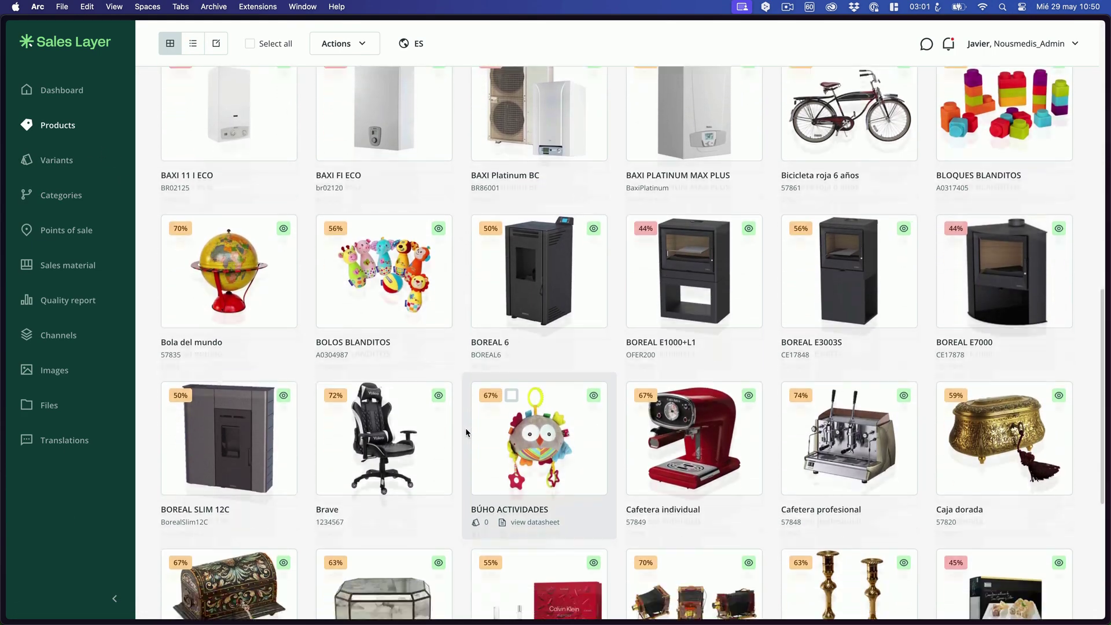
scroll(465, 428, "down", 1)
left_click(45, 161)
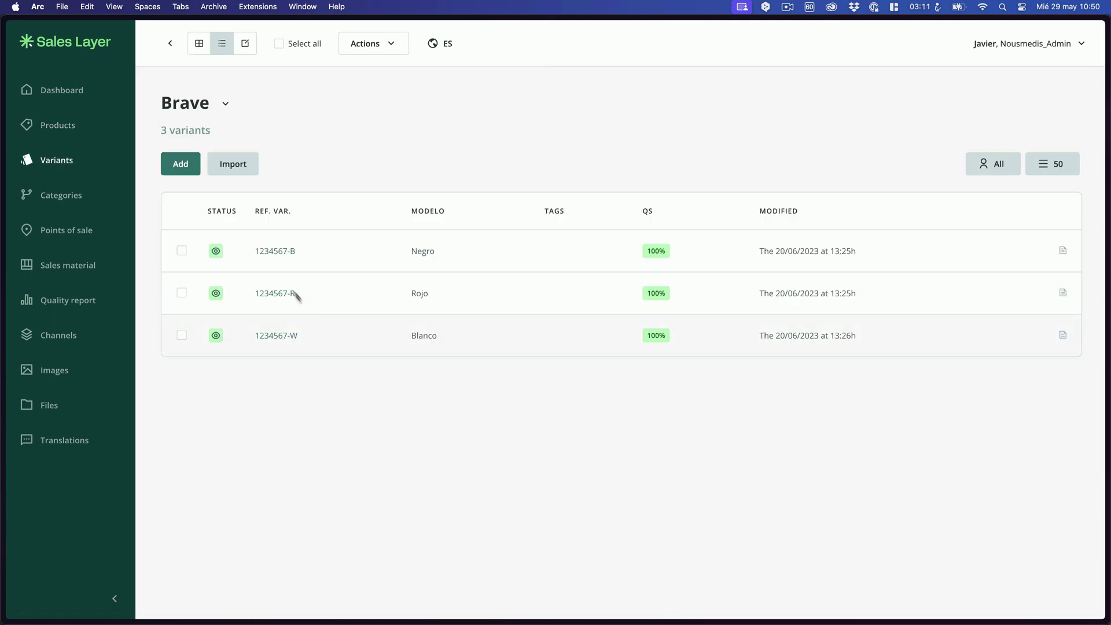
left_click(264, 252)
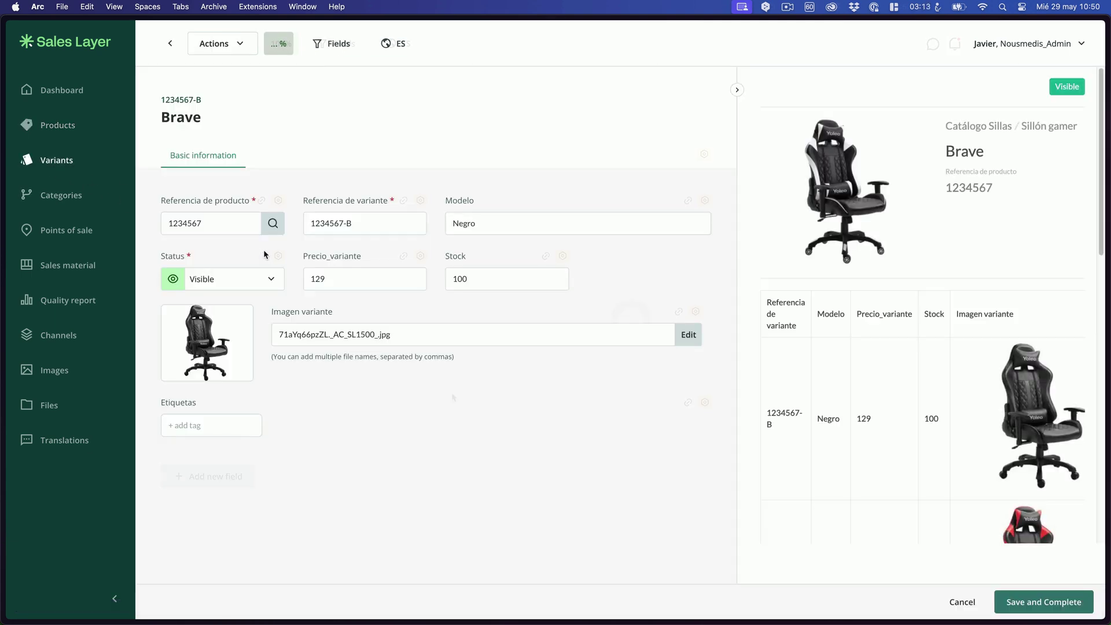
left_click(78, 271)
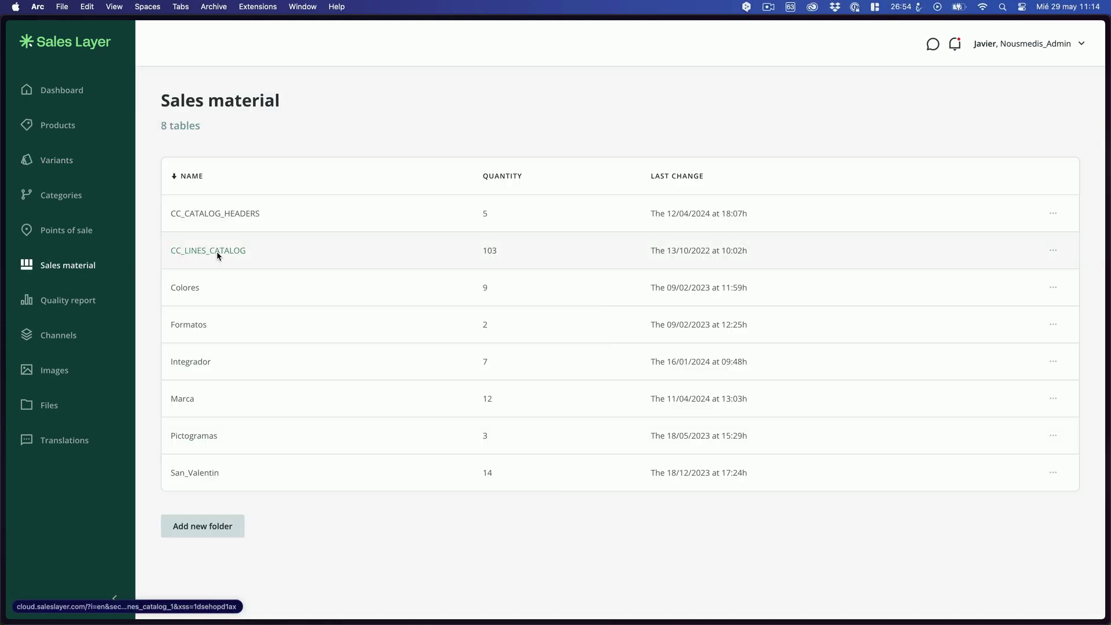
- Show the Details of the Válvula de Compuerta record in CC_LINES_CATALOG
left_click(216, 251)
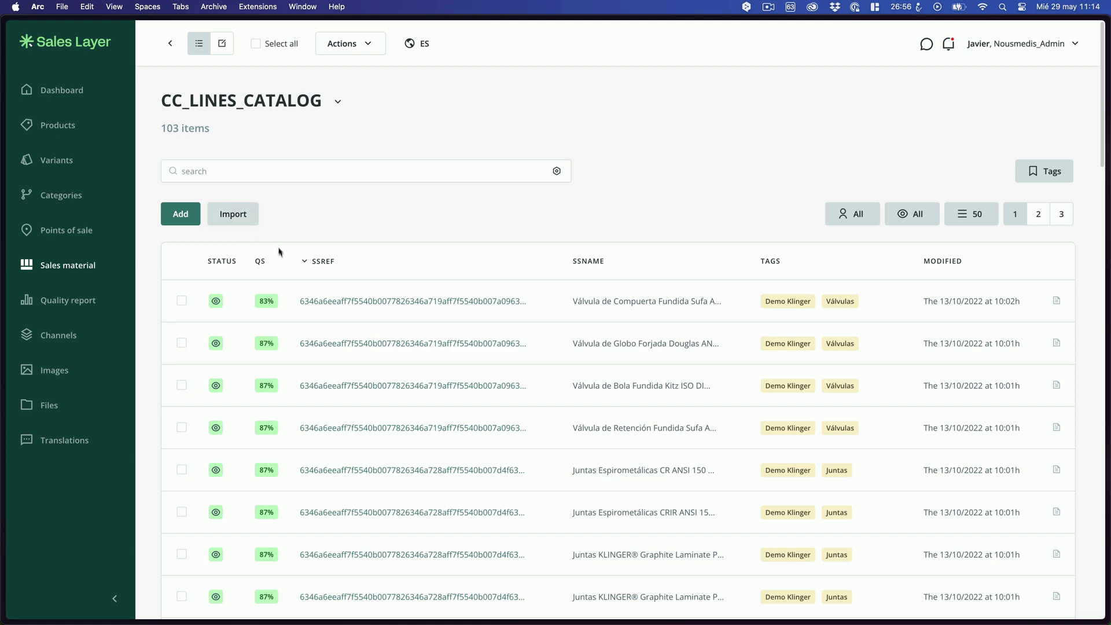
left_click(332, 304)
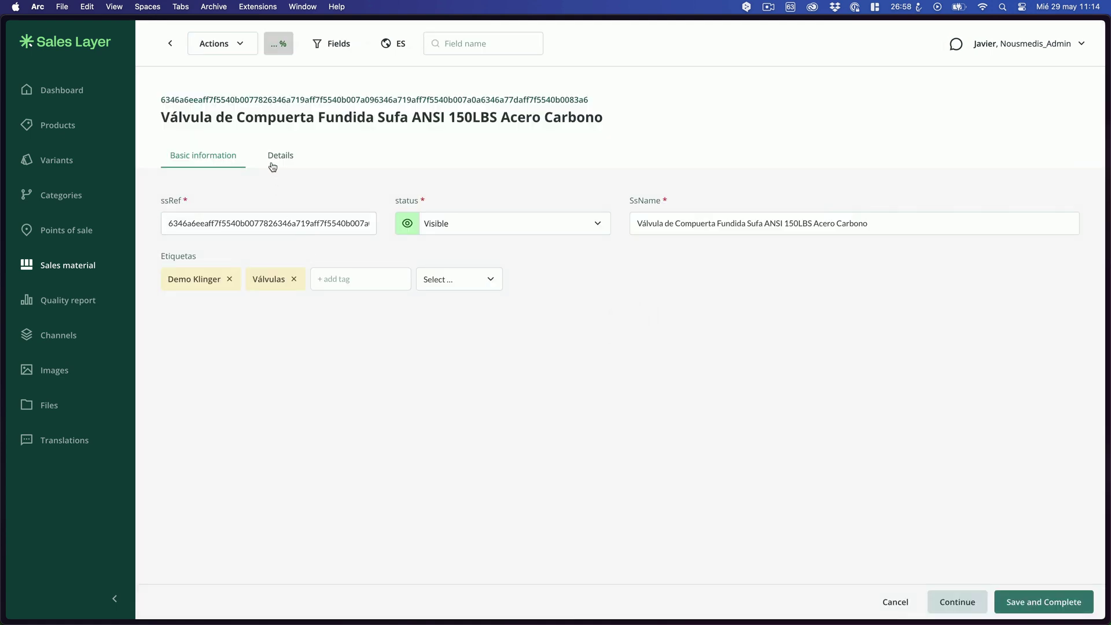
left_click(273, 158)
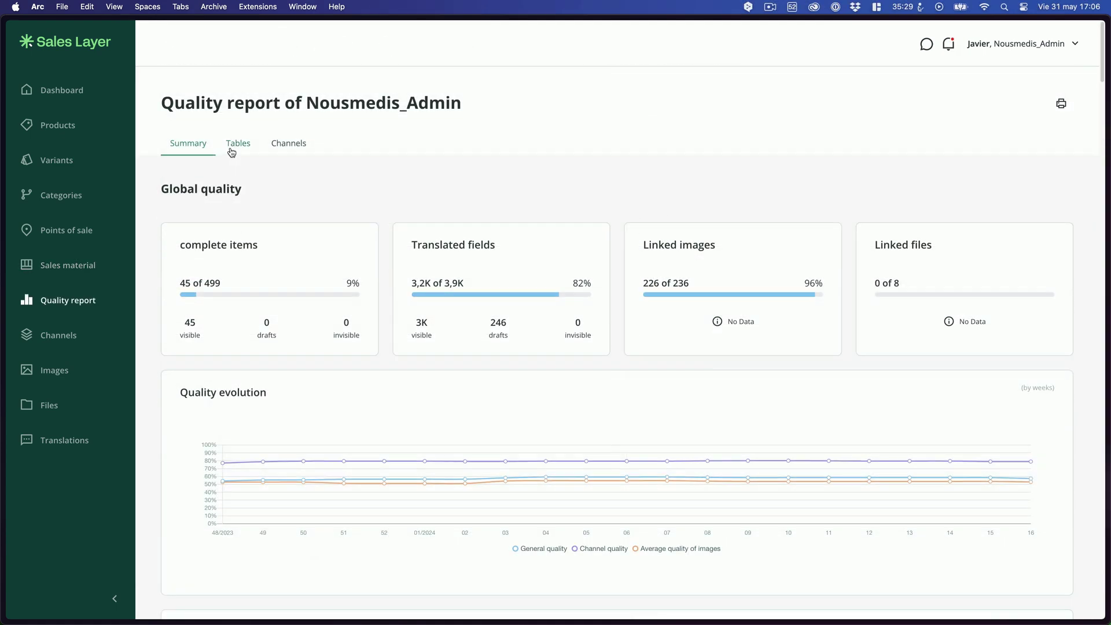
- Refresh the quality report by table without the Logística and Tarifa pages
left_click(233, 146)
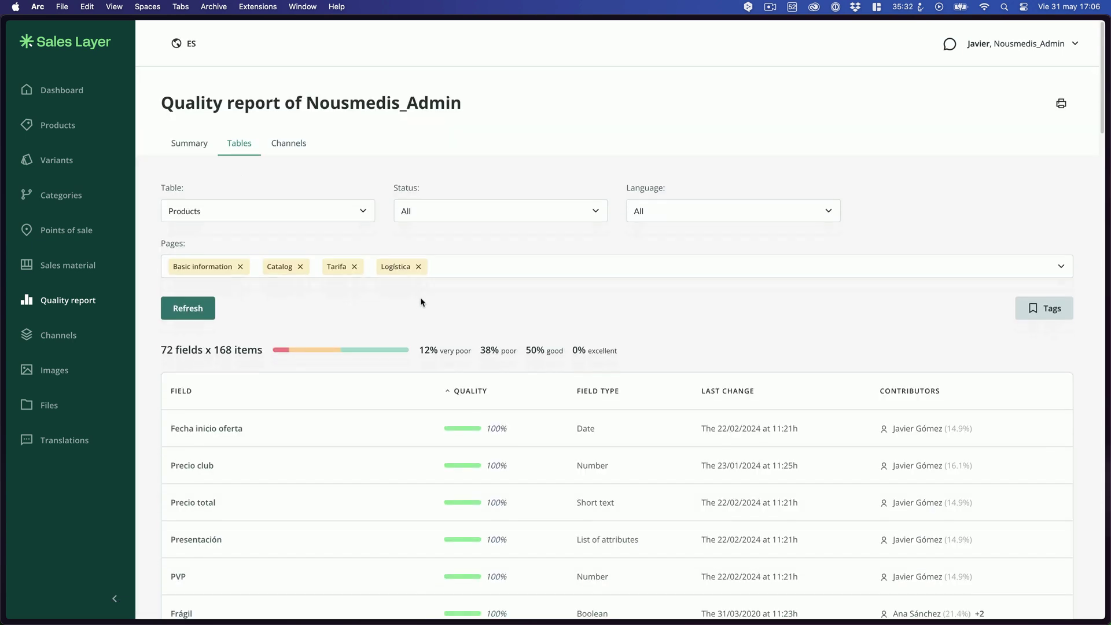
left_click(418, 266)
left_click(355, 268)
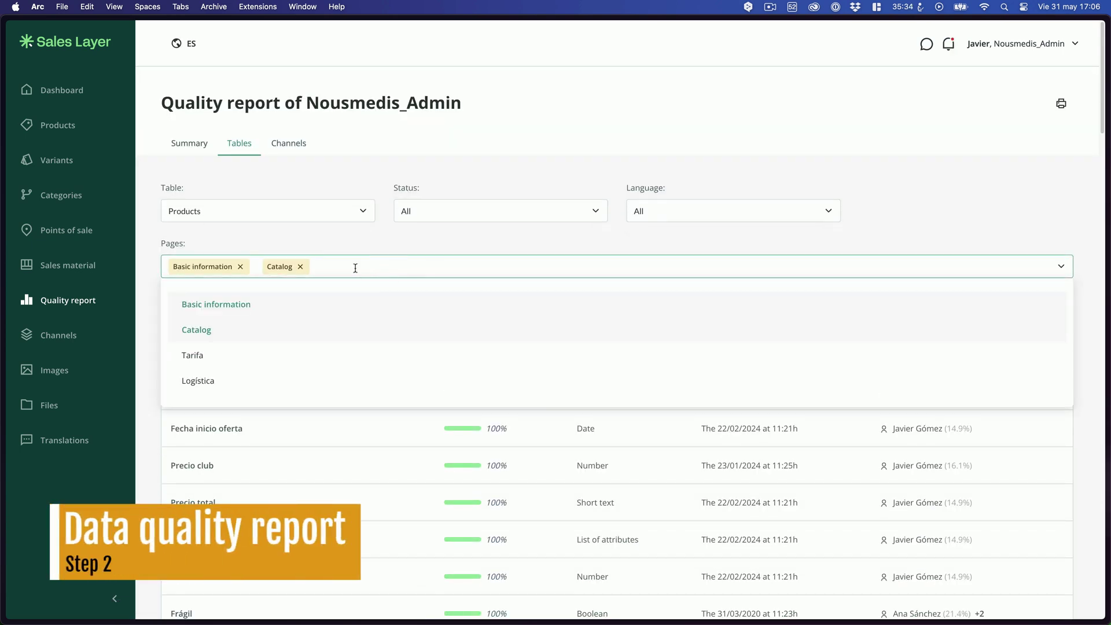
left_click(208, 253)
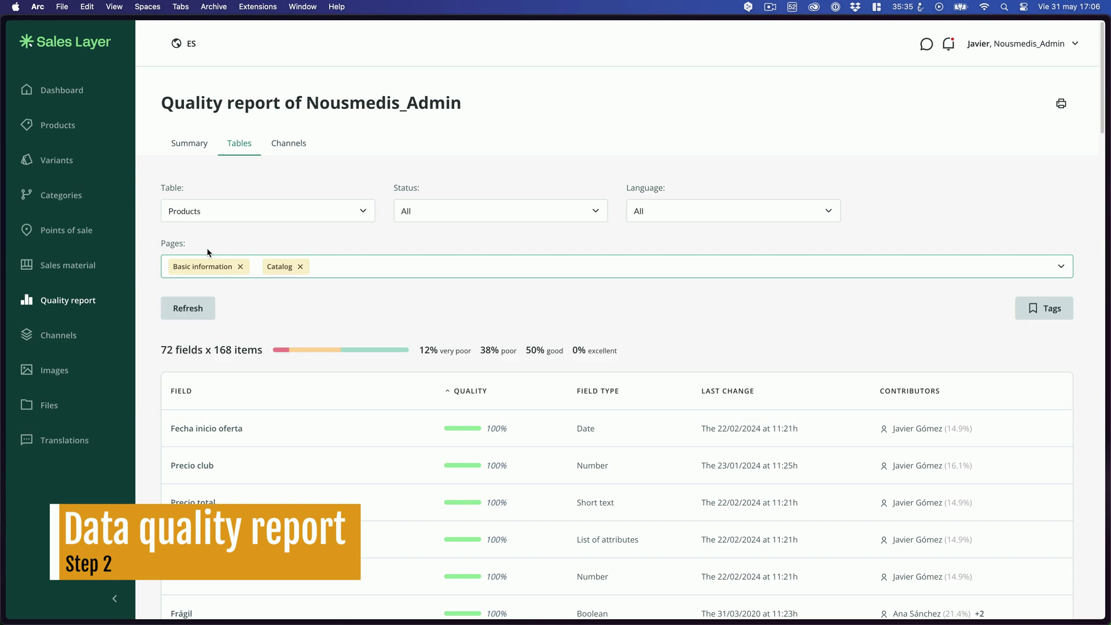
left_click(188, 308)
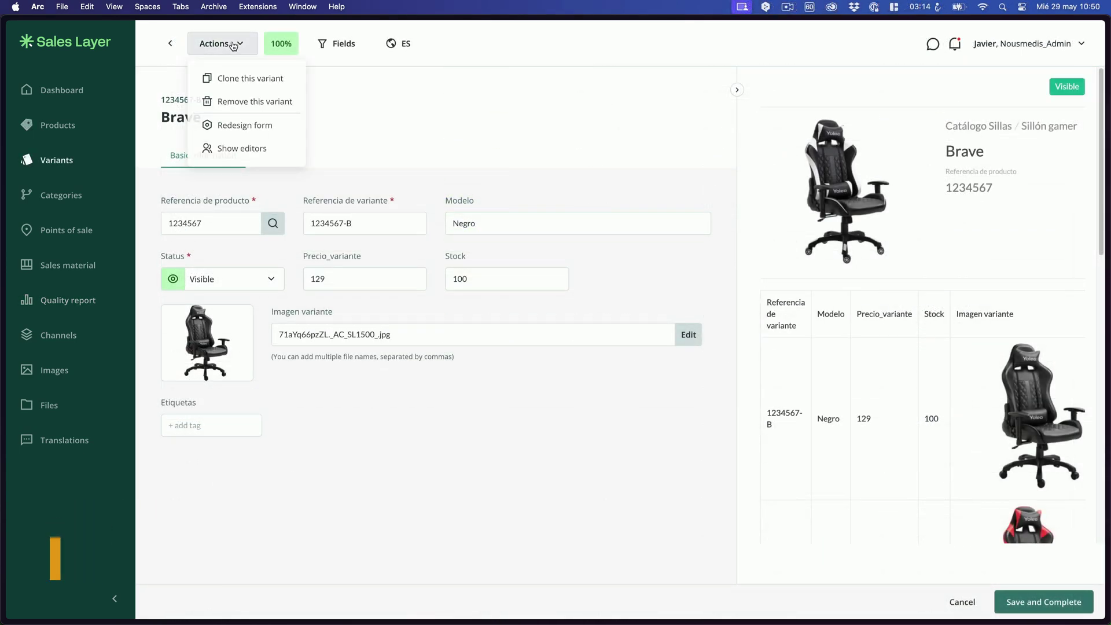
- In Redesign form, configure the Imagen variante field and add a new 1000×1000 size
left_click(232, 132)
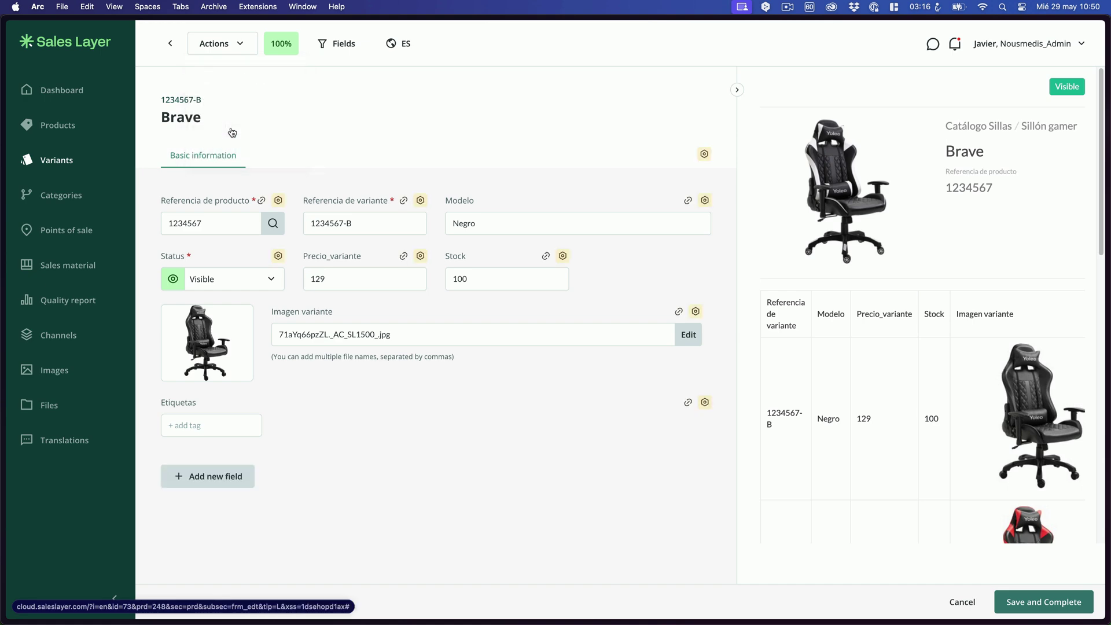
left_click(695, 310)
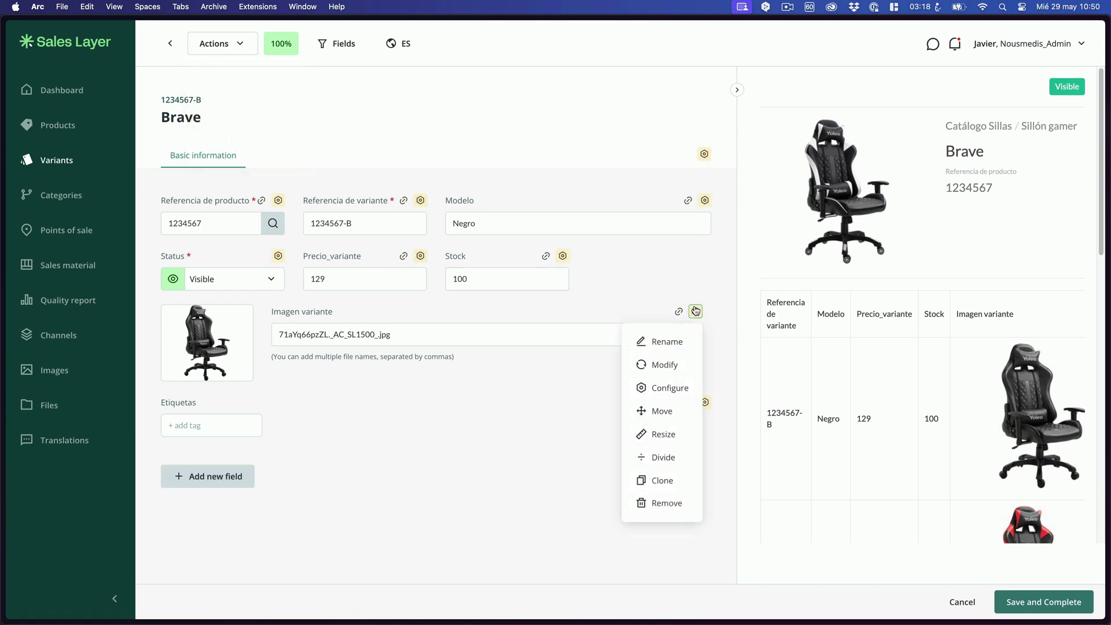
left_click(675, 388)
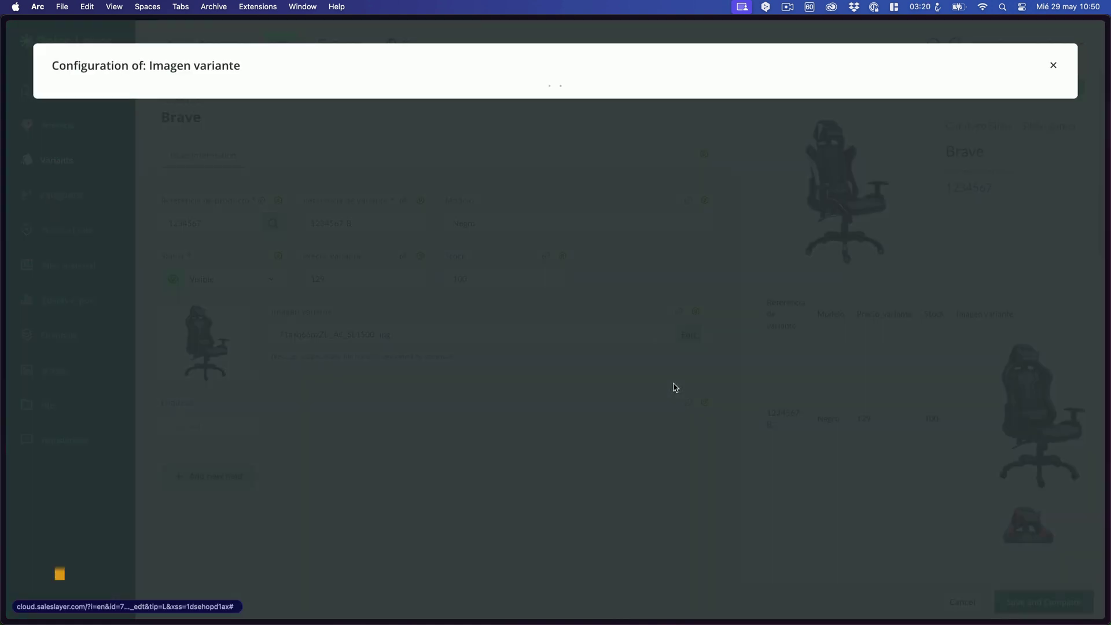
left_click(1007, 275)
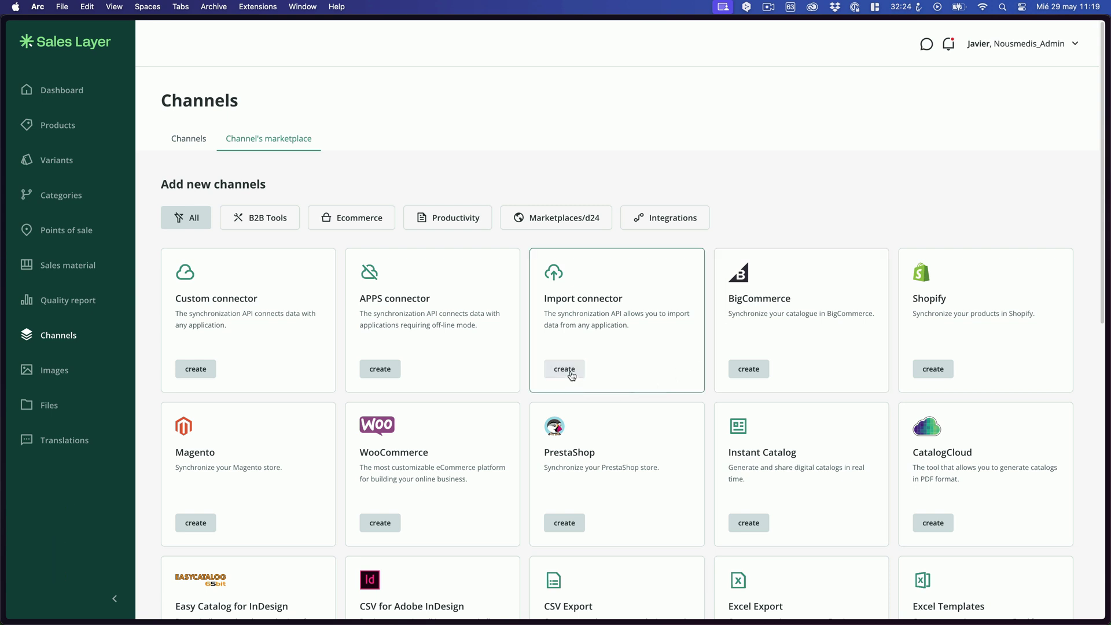
- Create the Easy Catalog for InDesign channel and check pageColumns and the Products/Variants output fields
left_click(570, 371)
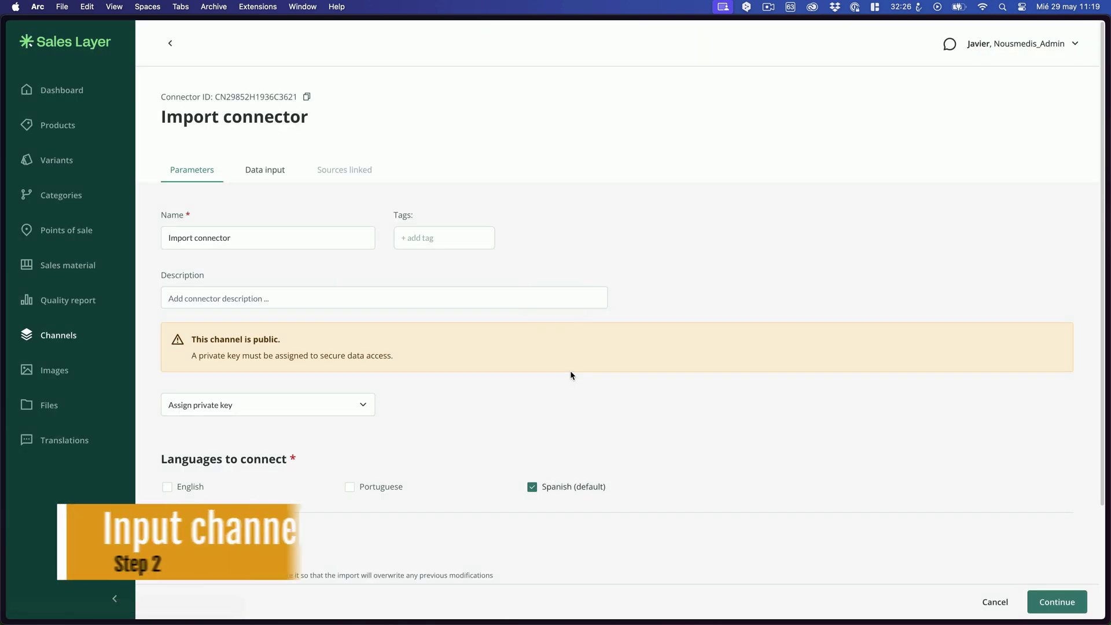
scroll(1060, 424, "down", 3)
scroll(1059, 424, "down", 2)
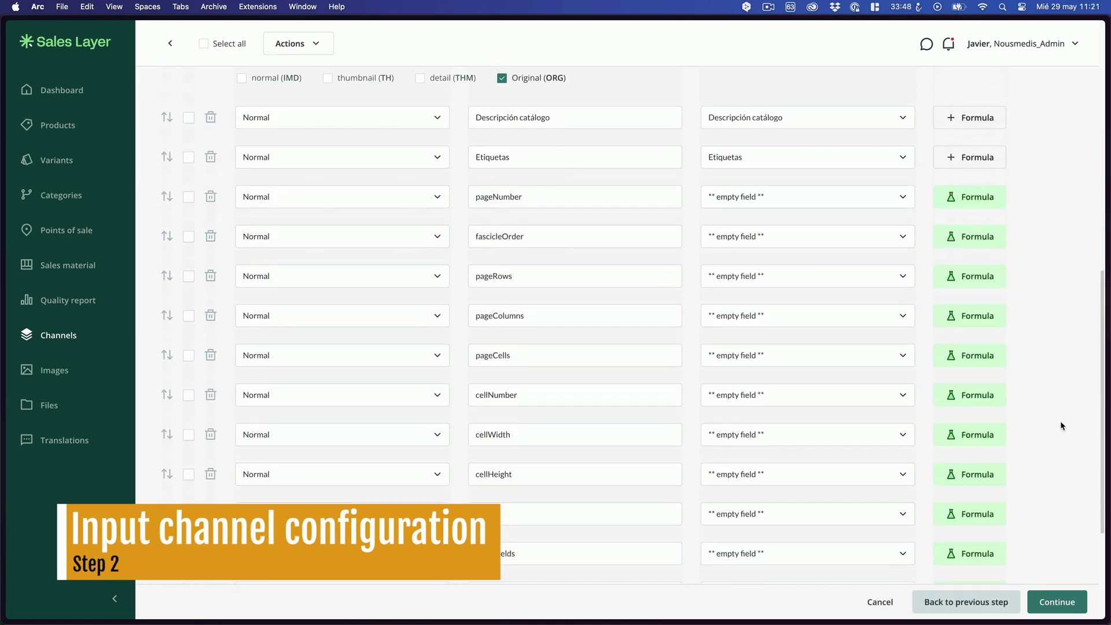
left_click(974, 316)
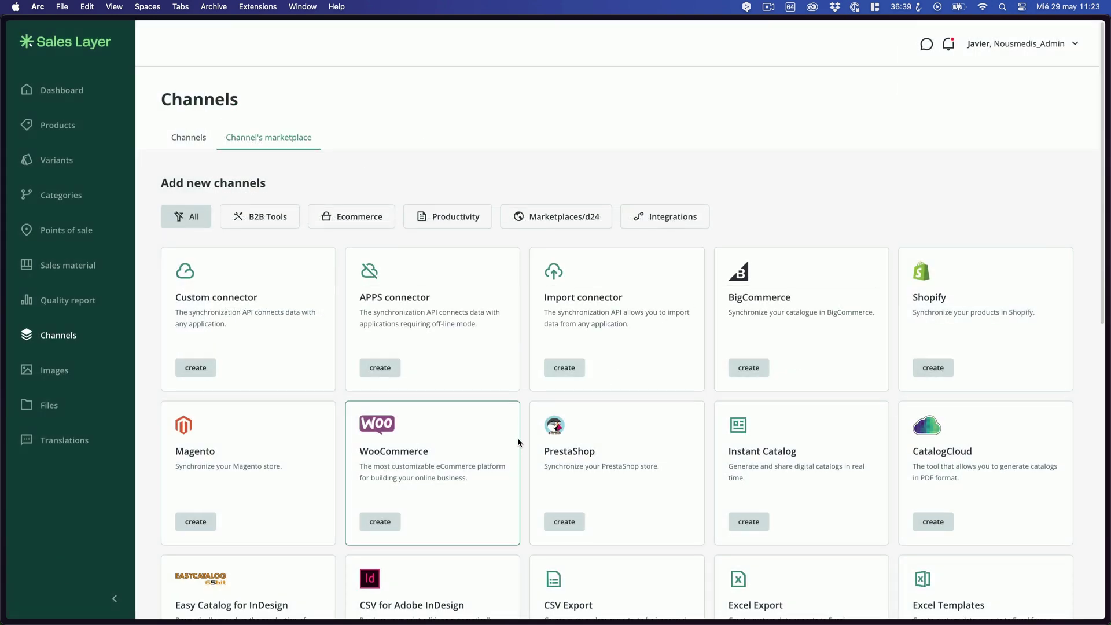
scroll(517, 437, "down", 5)
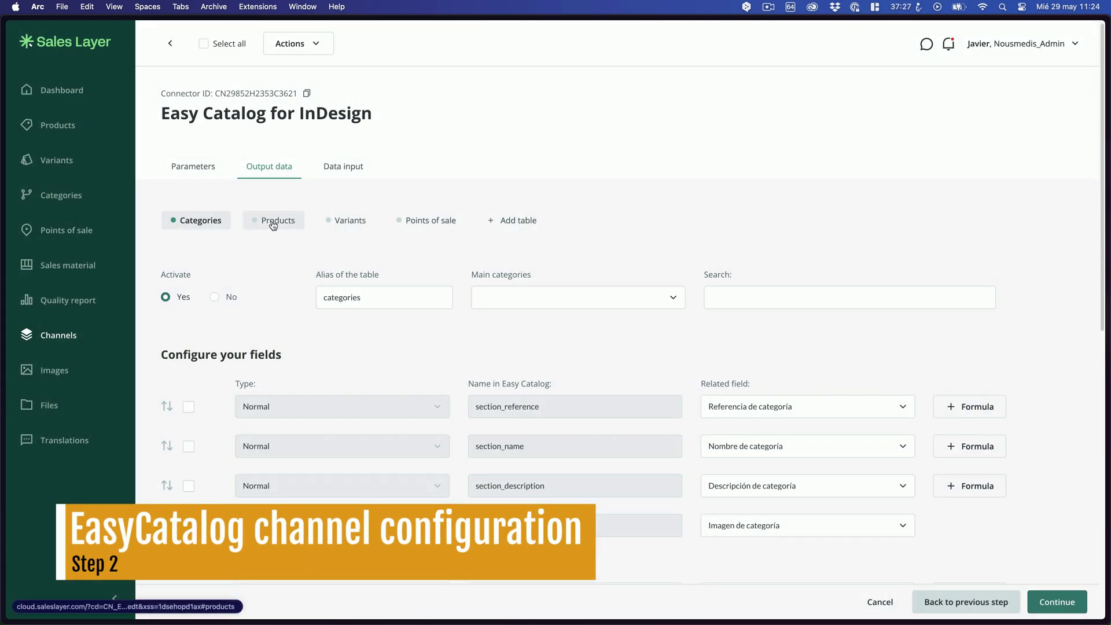
left_click(272, 223)
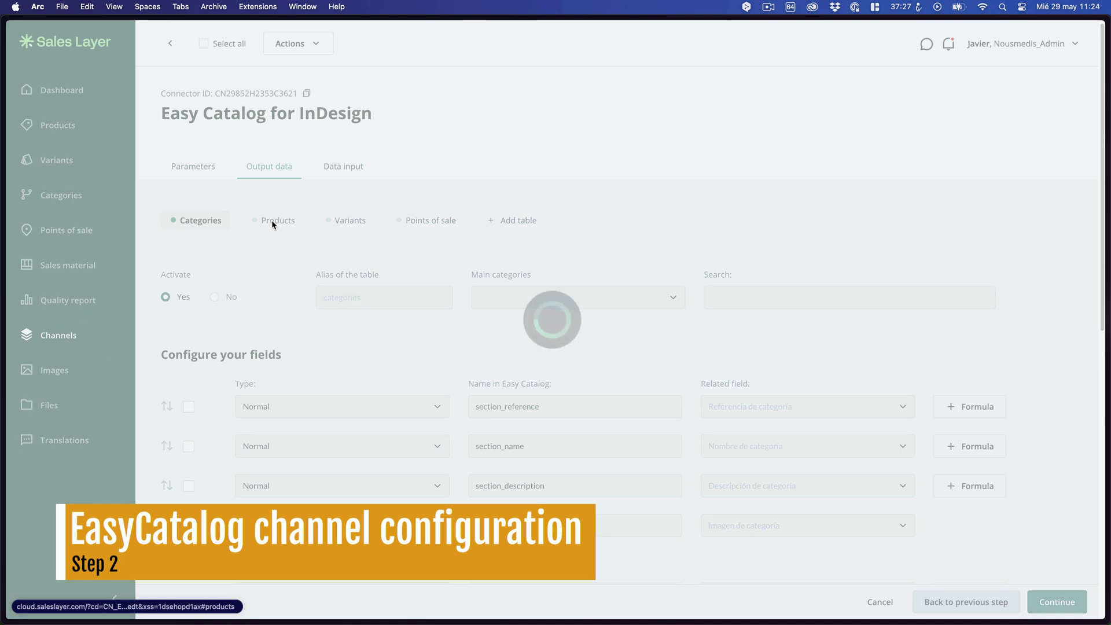
left_click(345, 222)
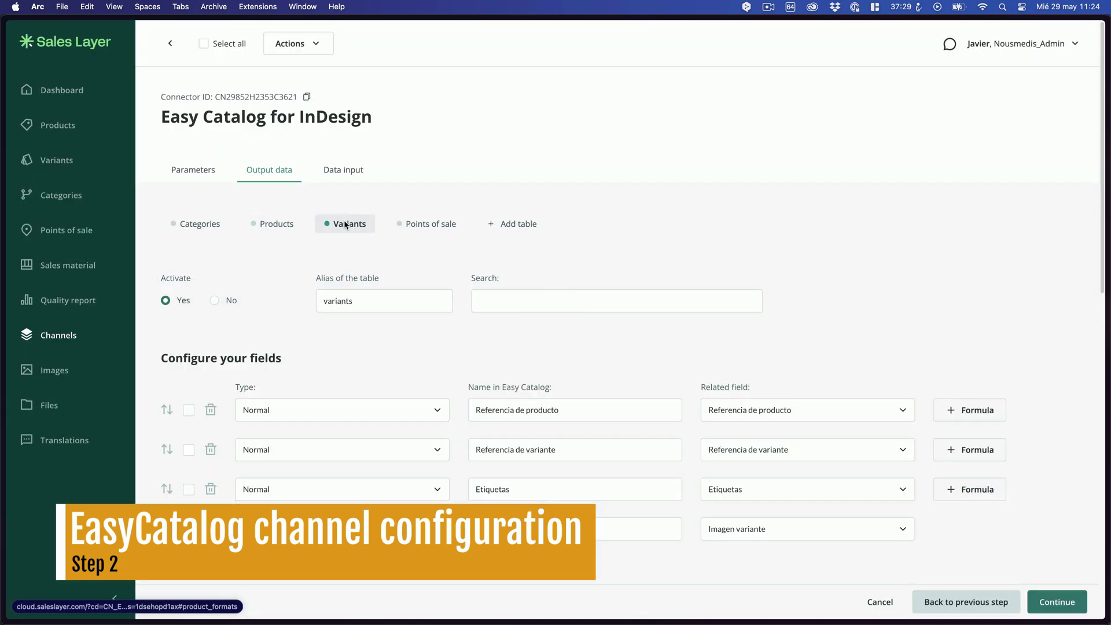
scroll(380, 328, "down", 2)
scroll(381, 330, "down", 3)
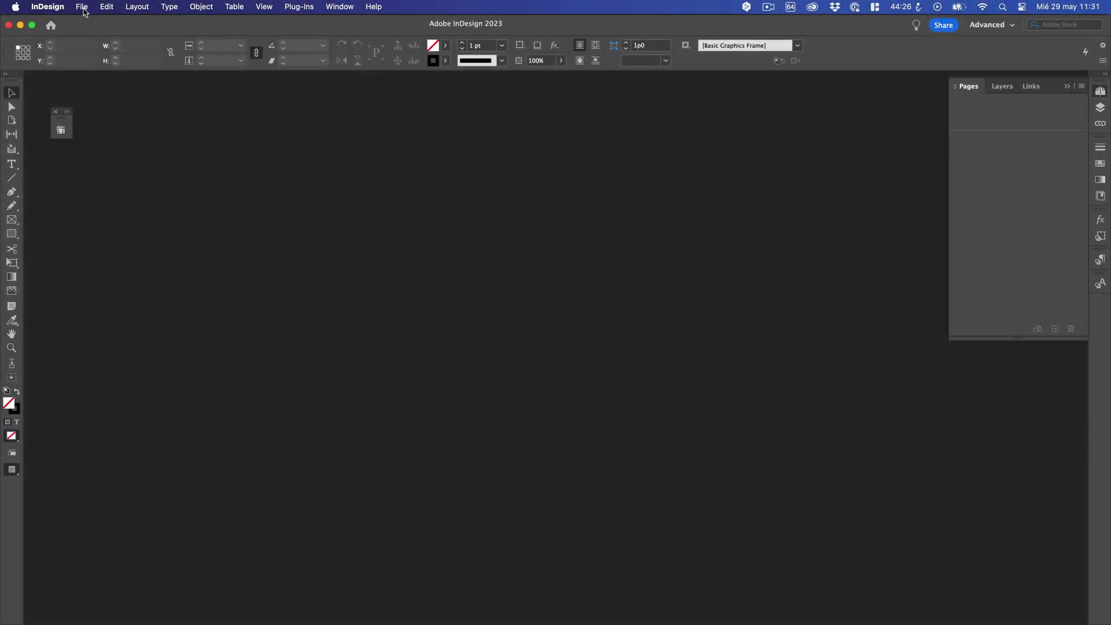
- Create the Sales Layer data source 'Data import' with its connector code and private key
left_click(82, 7)
mouse_move(264, 75)
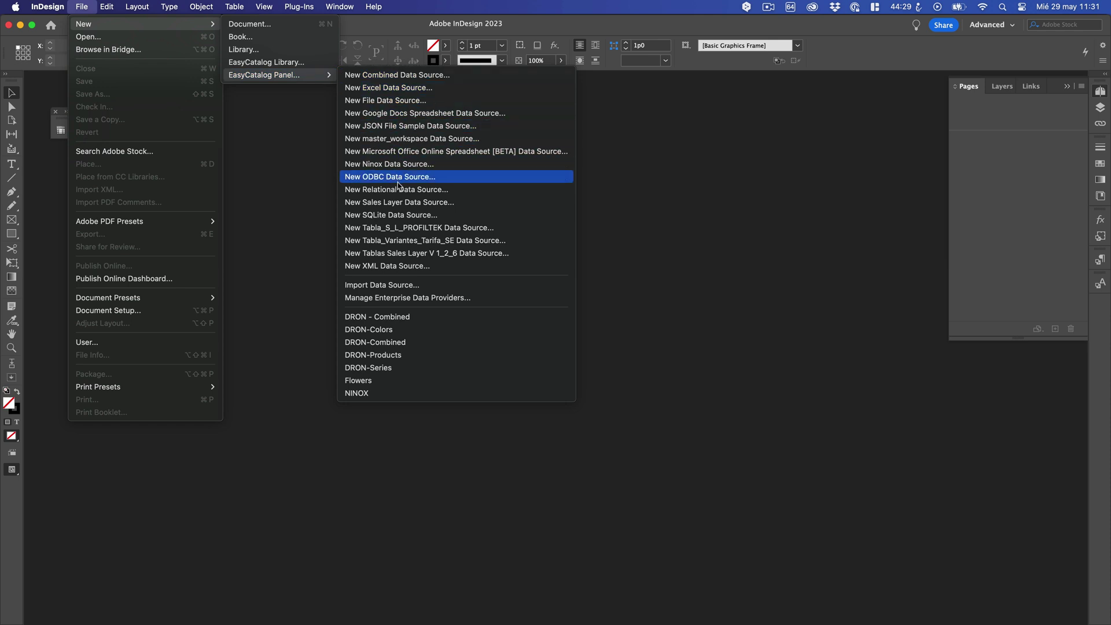
left_click(408, 201)
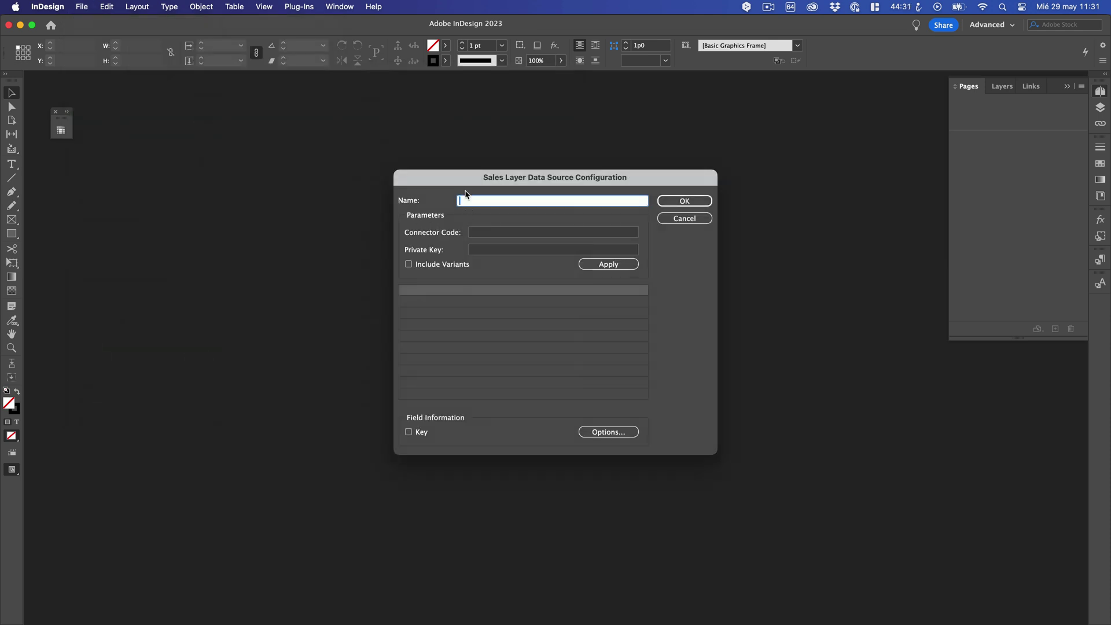
type("Data impor")
key("Tab")
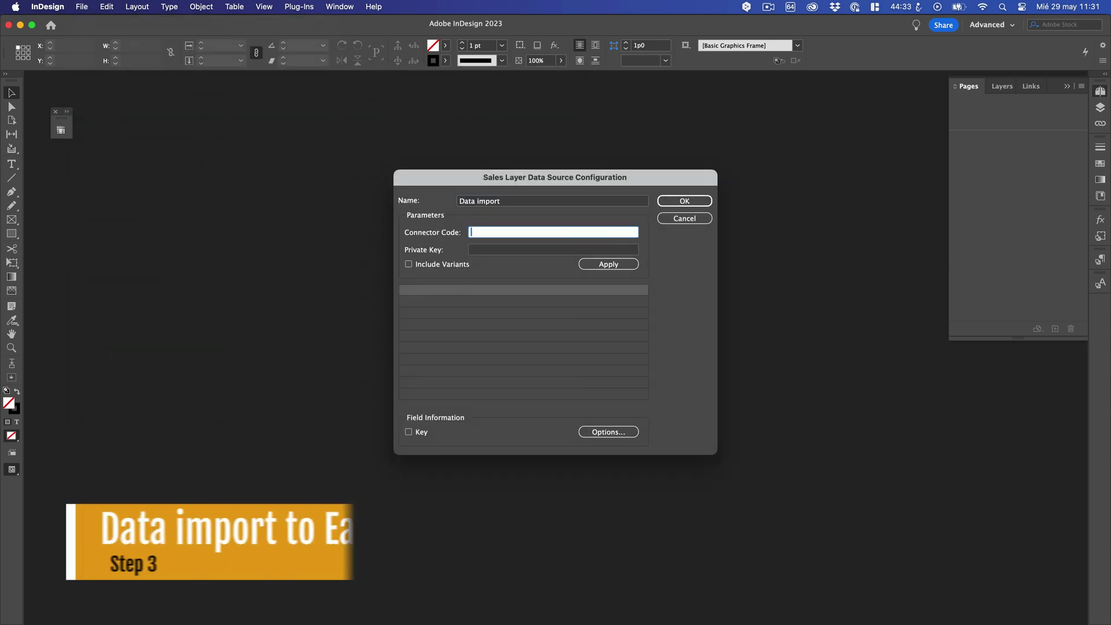
left_click(503, 248)
left_click(585, 263)
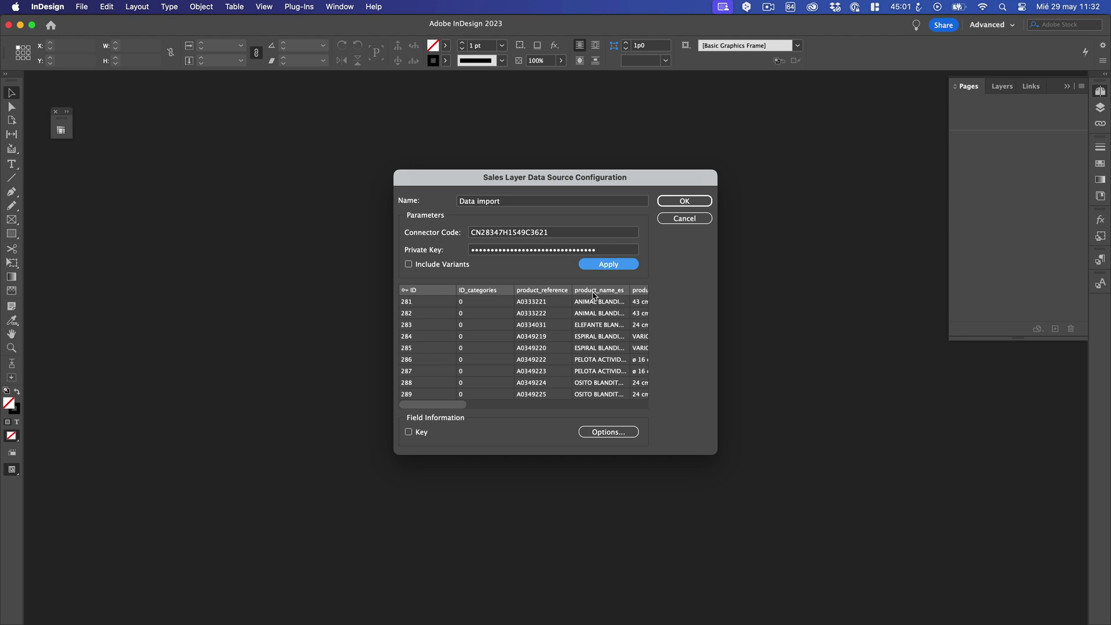
- Check the Data import data source's record and update details
left_click(594, 291)
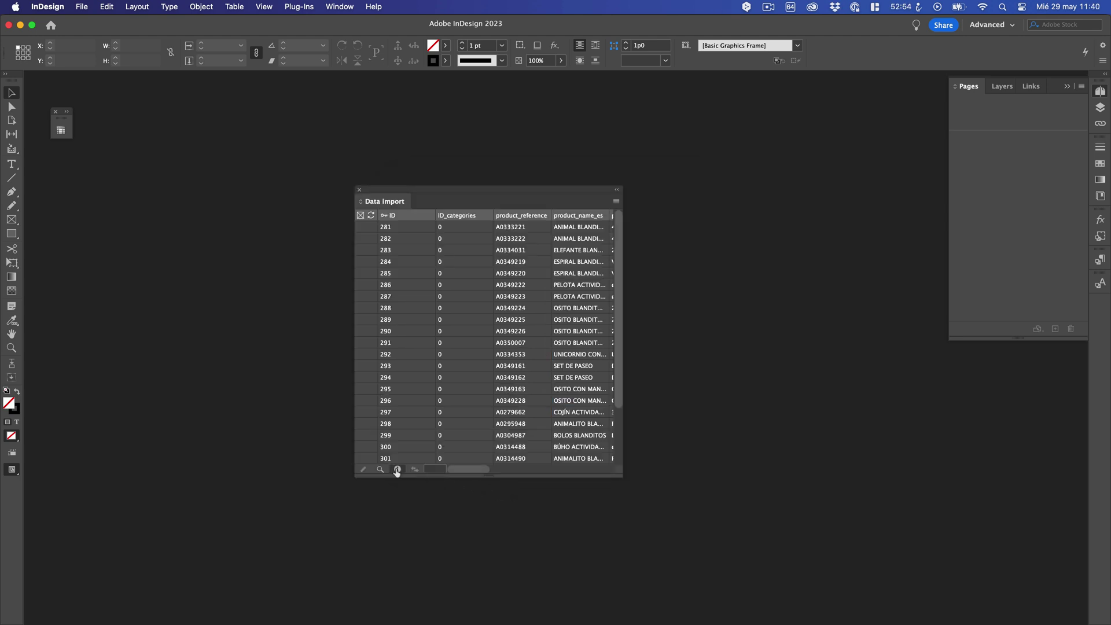
left_click(397, 470)
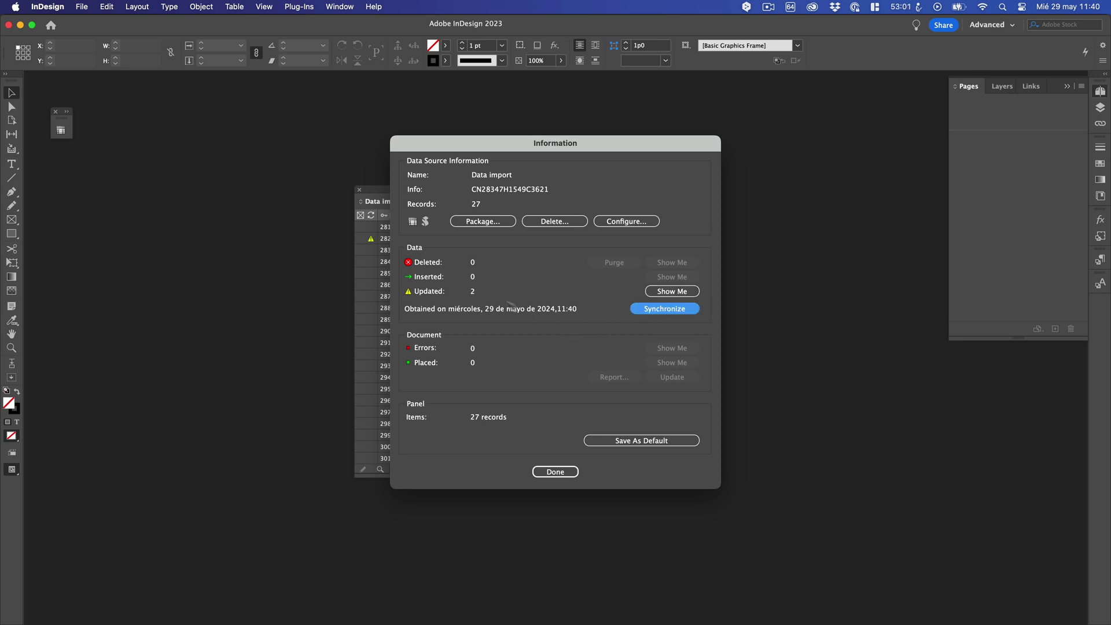
left_click(571, 470)
scroll(618, 261, "down", 5)
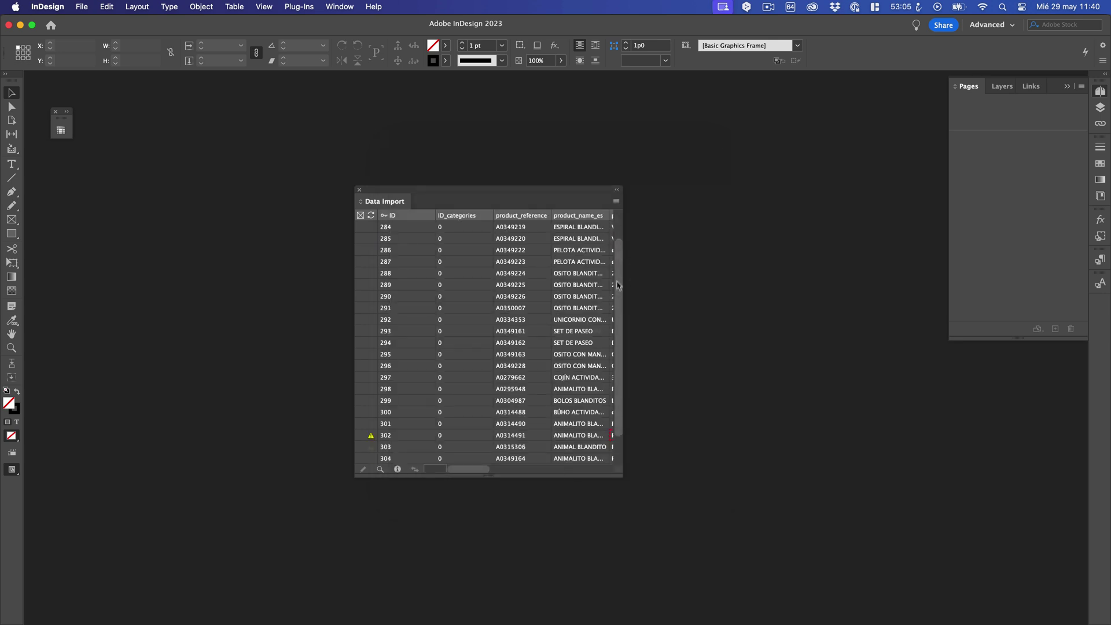
scroll(614, 339, "up", 5)
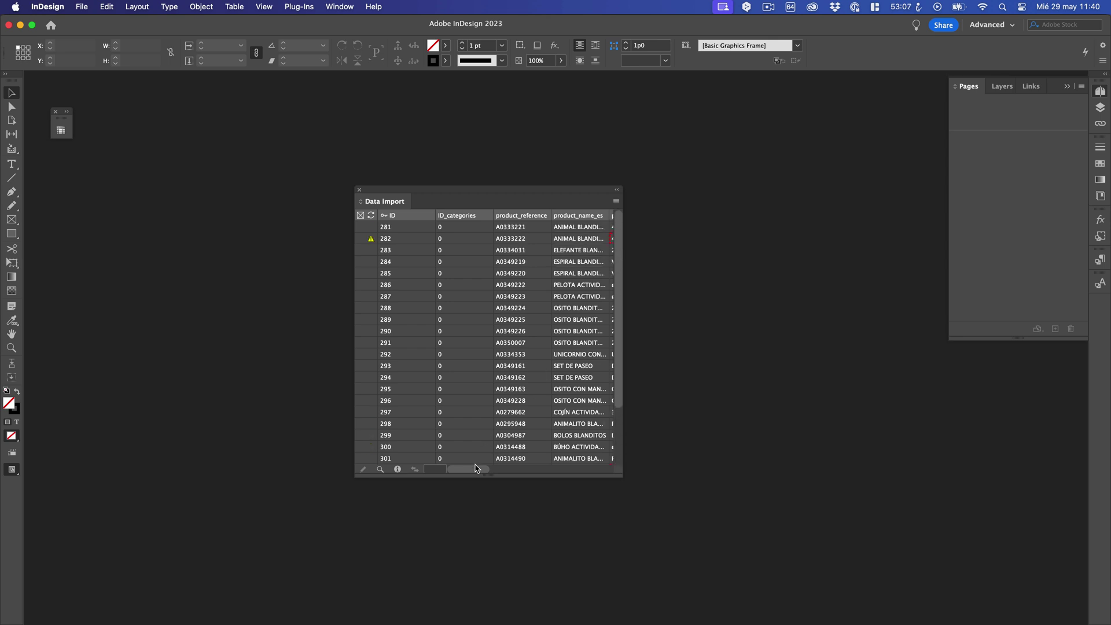
scroll(476, 469, "right", 5)
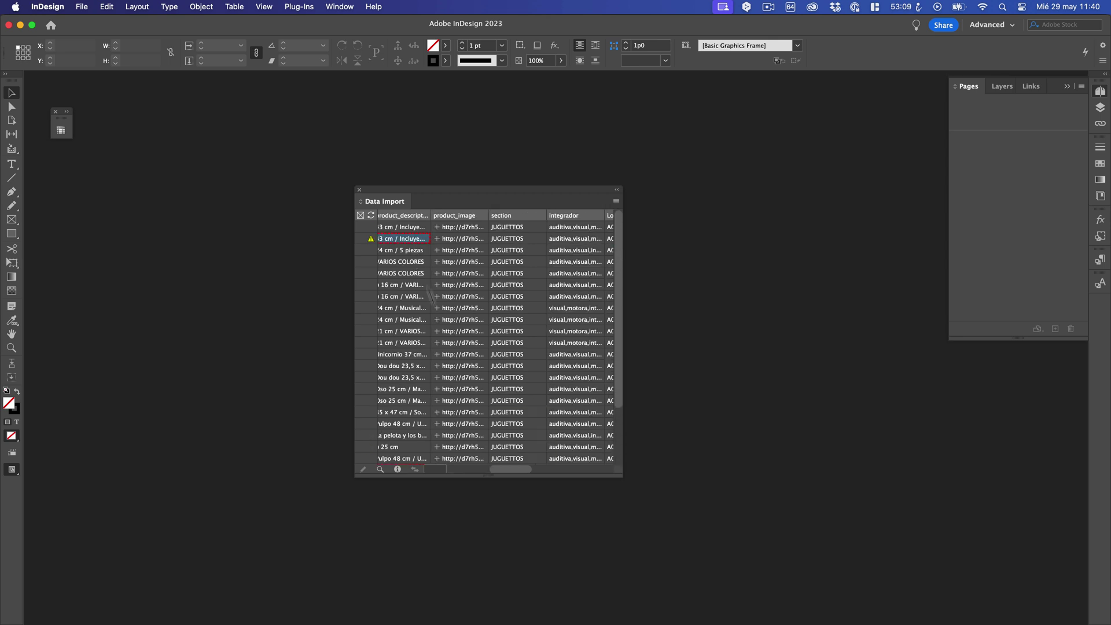
- Enlarge the DRON-Combined panel and show record 438 from the JPL Mini 4 series
left_click_drag(618, 472, 743, 512)
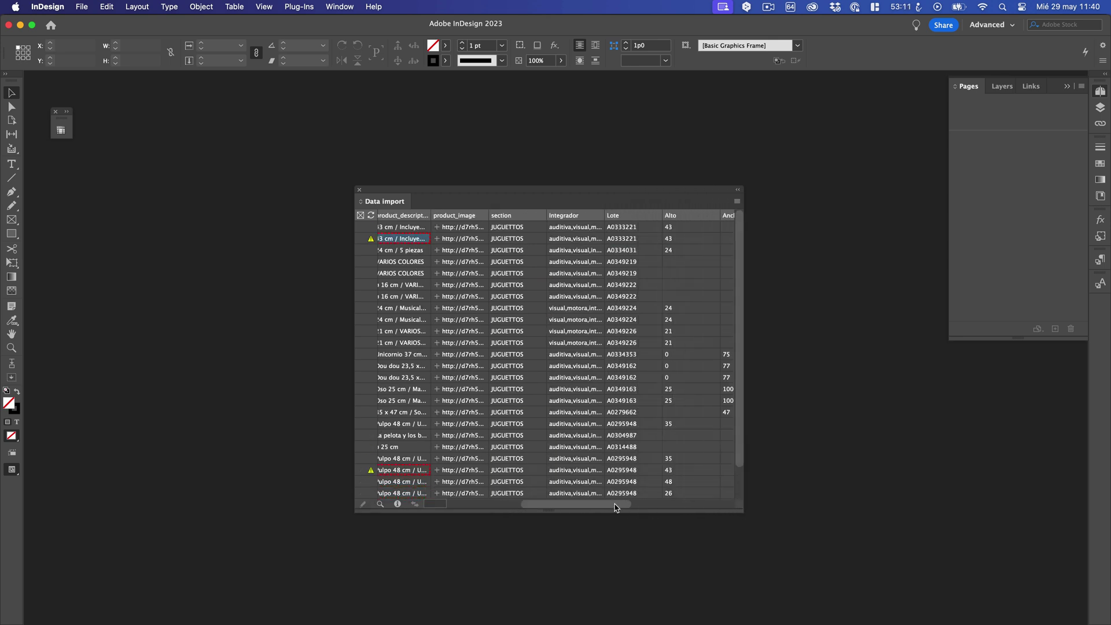
left_click_drag(615, 504, 586, 506)
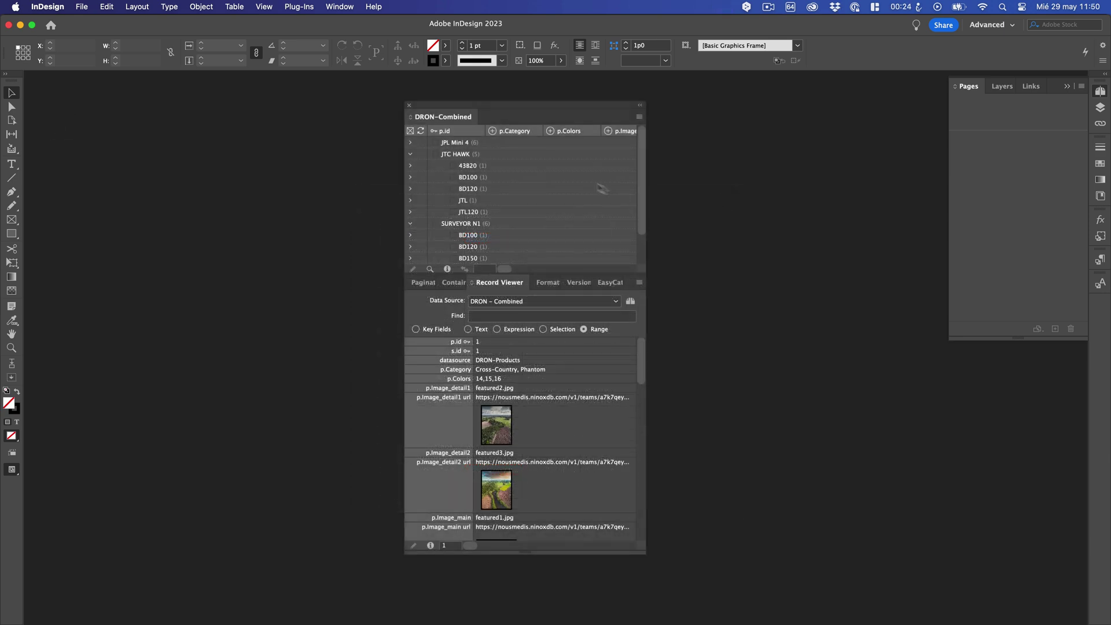
left_click(410, 144)
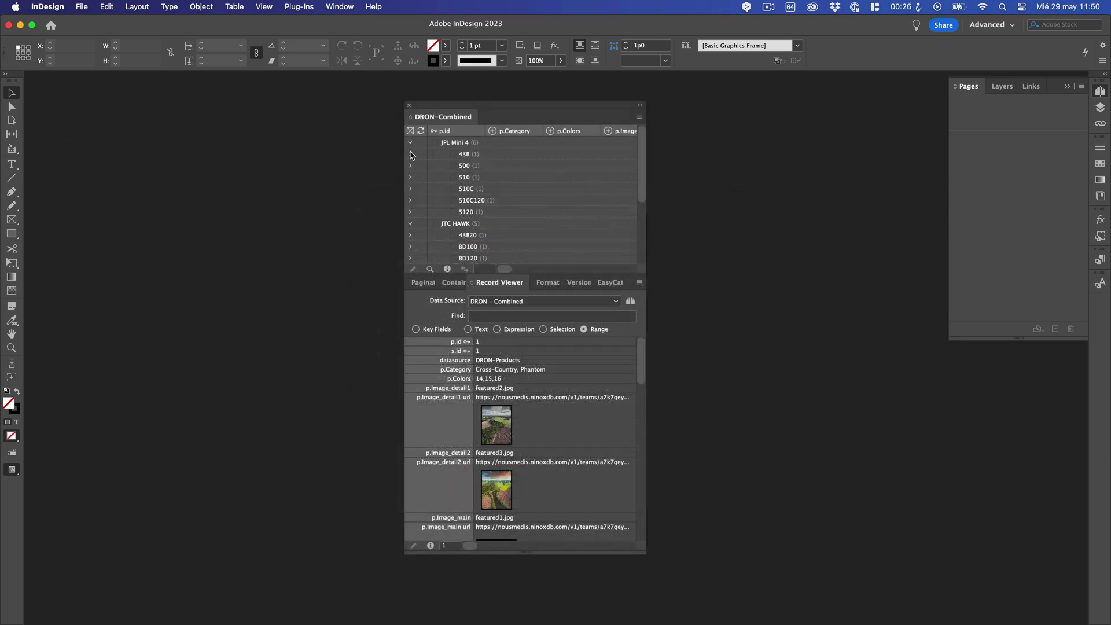
left_click(411, 154)
left_click(521, 168)
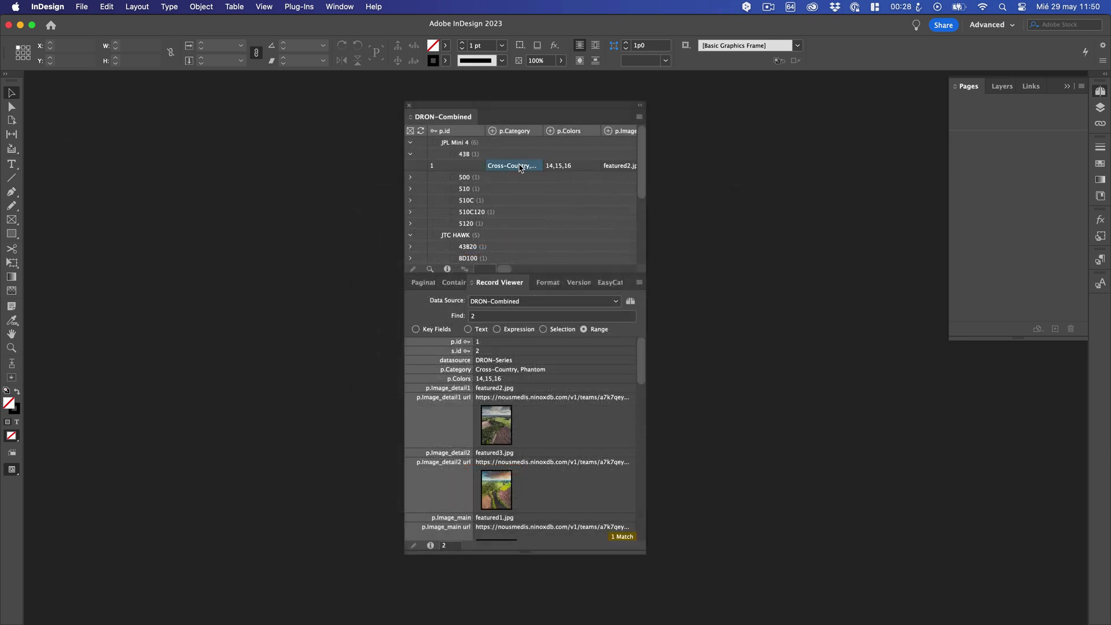
mouse_move(640, 350)
left_mouse_down()
mouse_move(632, 514)
mouse_move(647, 468)
left_mouse_up()
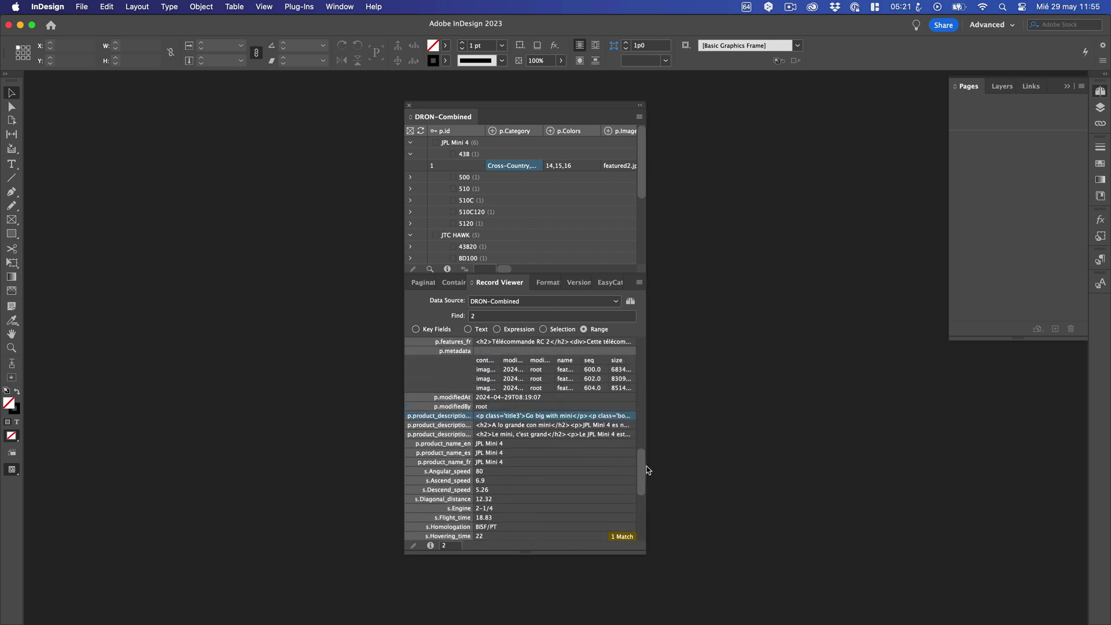
- Give p.product_description_en cleansing rules mapping h2 to title3 and p to body_white
right_click(569, 436)
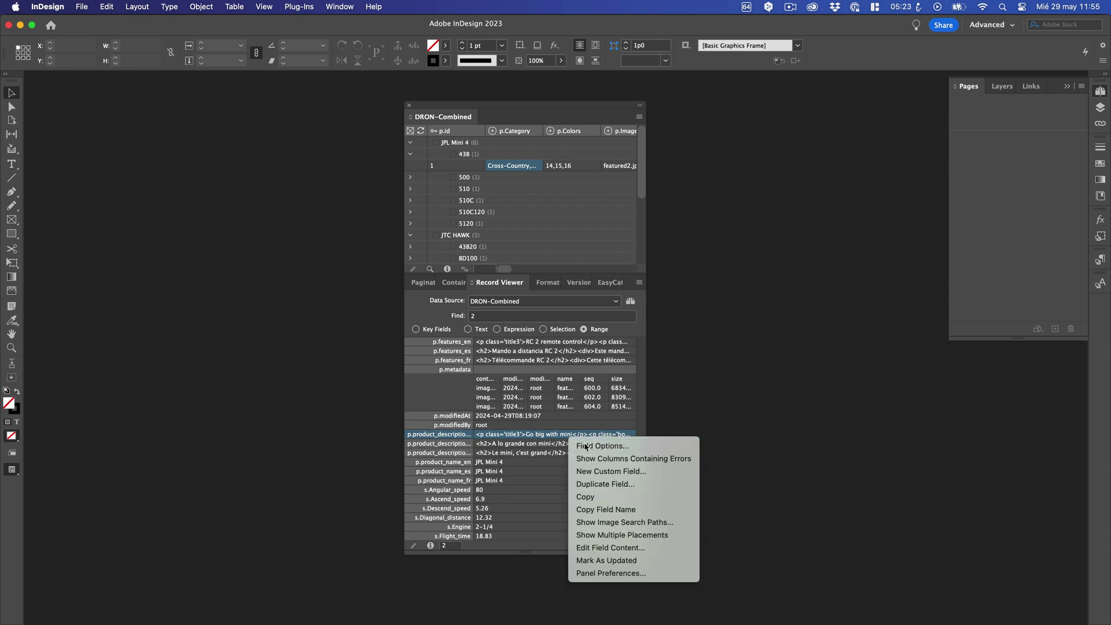
left_click(573, 444)
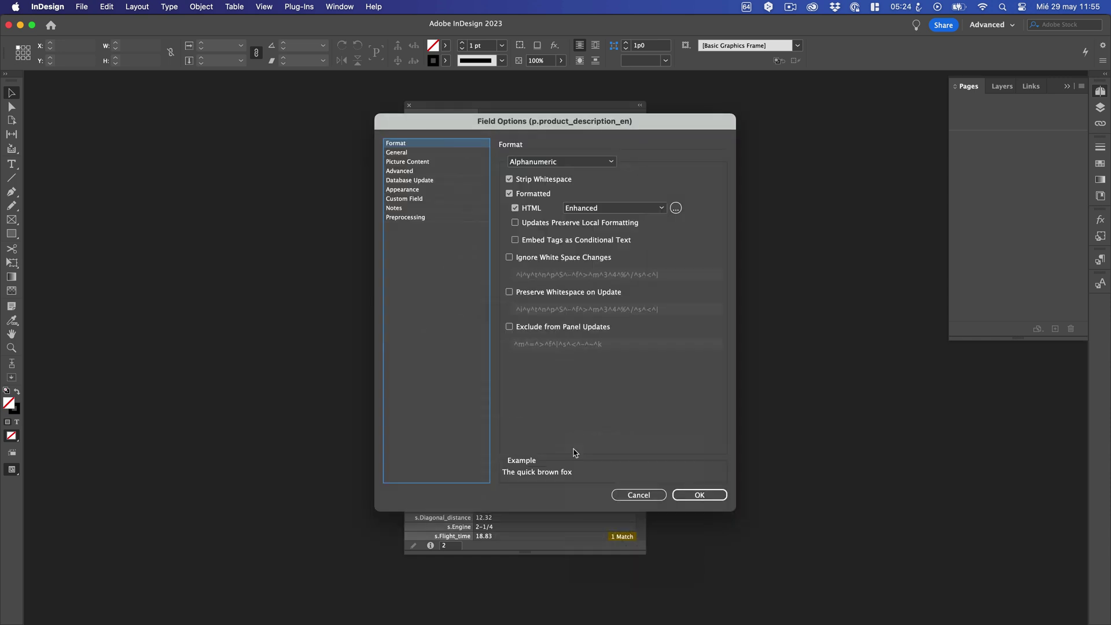
left_click(411, 154)
left_click(507, 237)
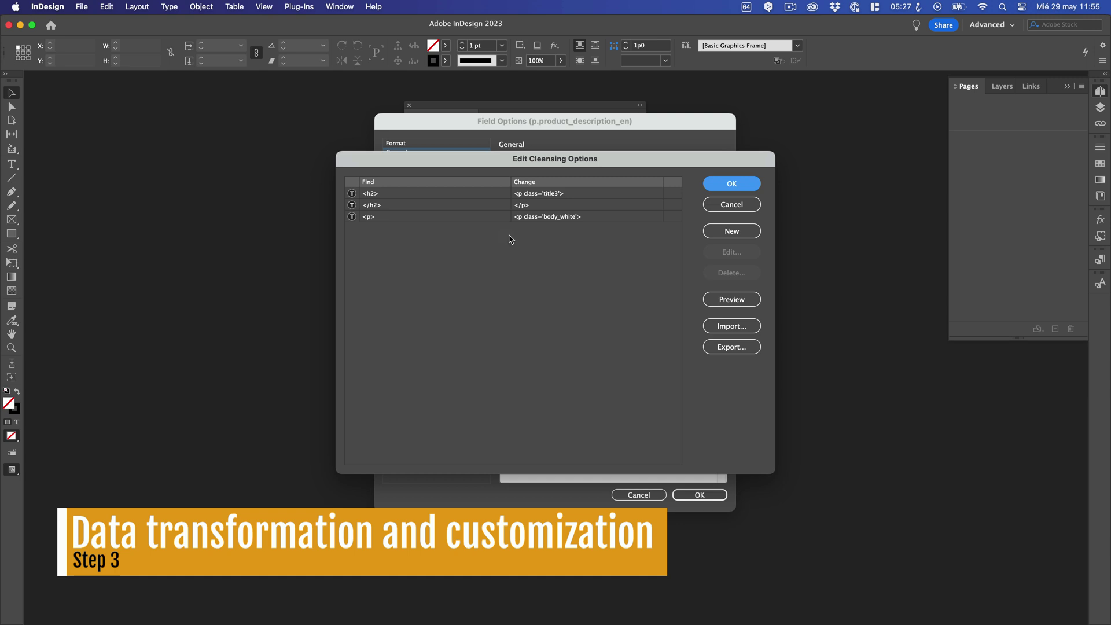
left_click(544, 195)
left_click(717, 249)
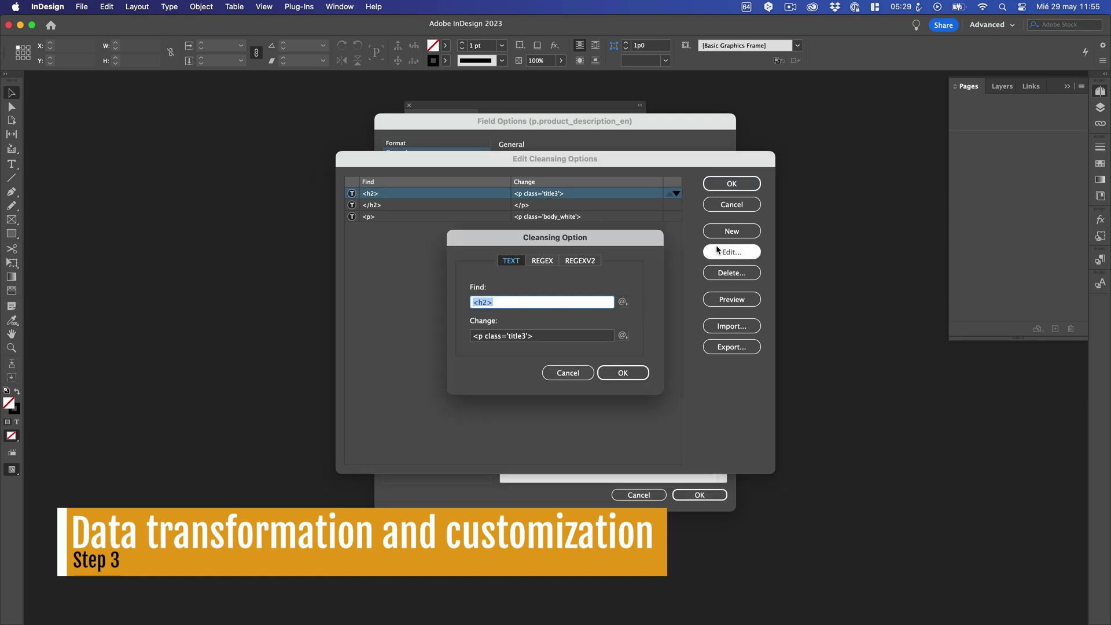
left_click(637, 373)
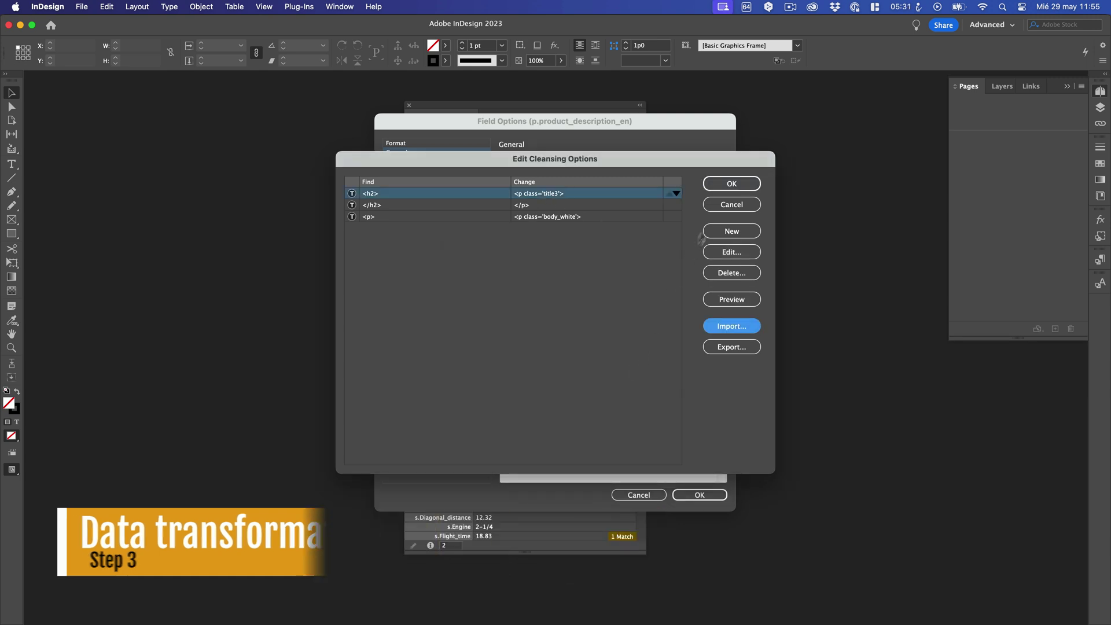
left_click(732, 183)
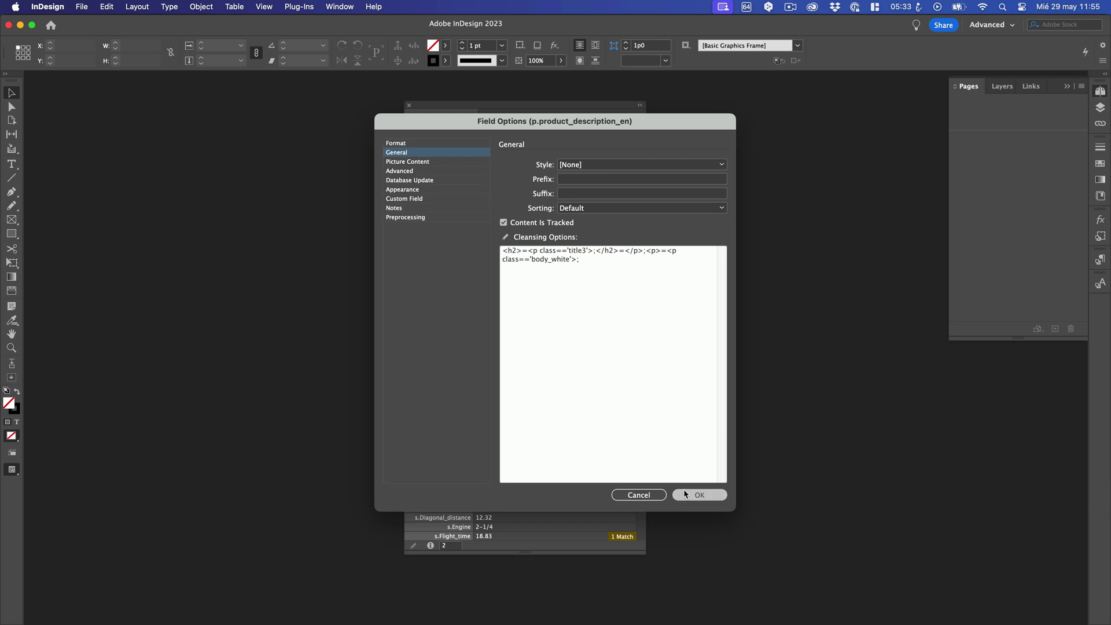
left_click(685, 494)
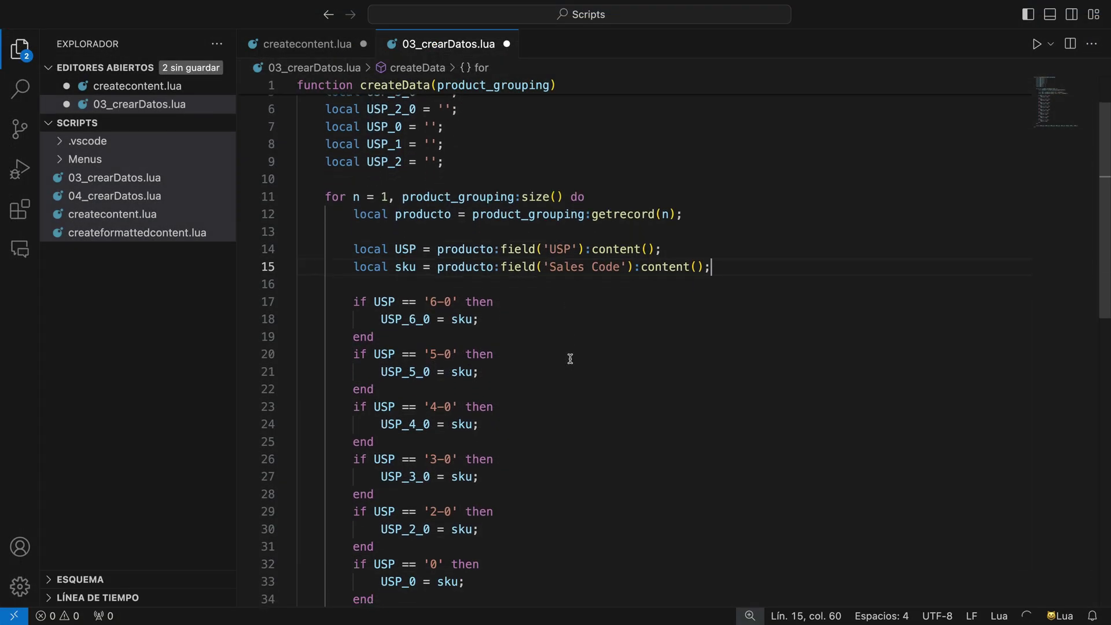
scroll(569, 358, "down", 1)
scroll(570, 358, "up", 2)
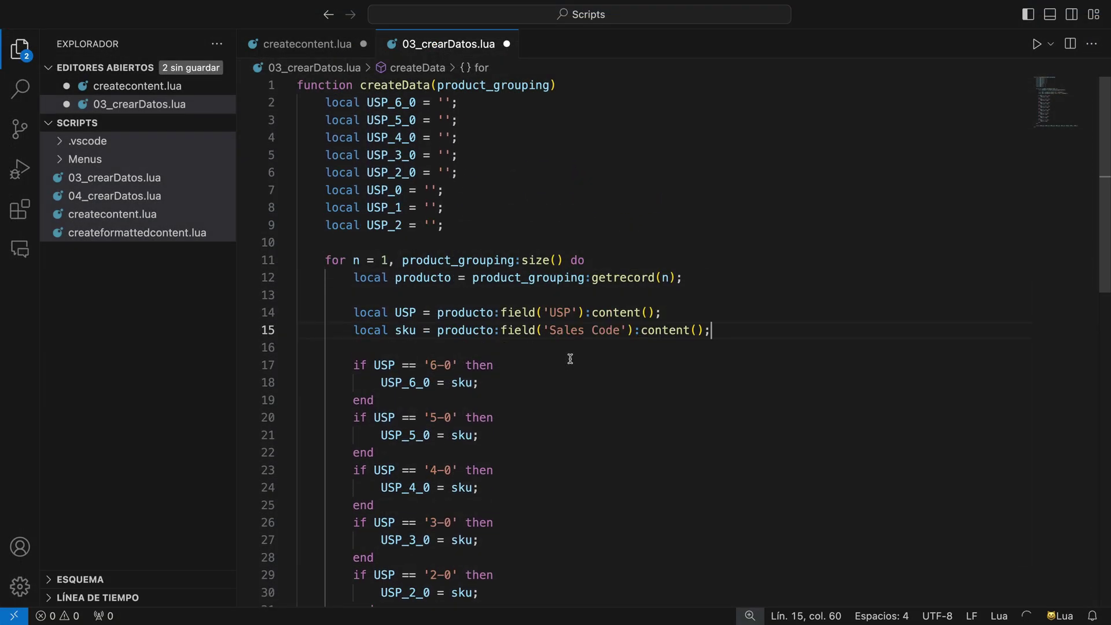
- Open createcontent.lua and createformattedcontent.lua from the VS Code Explorer
left_click(130, 215)
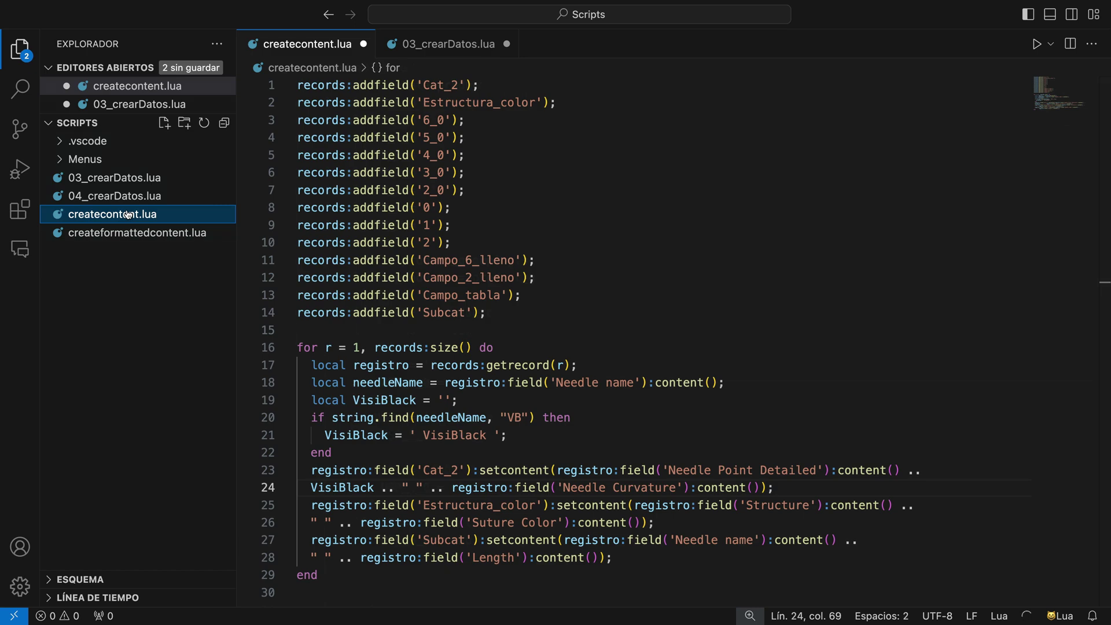
left_click(120, 233)
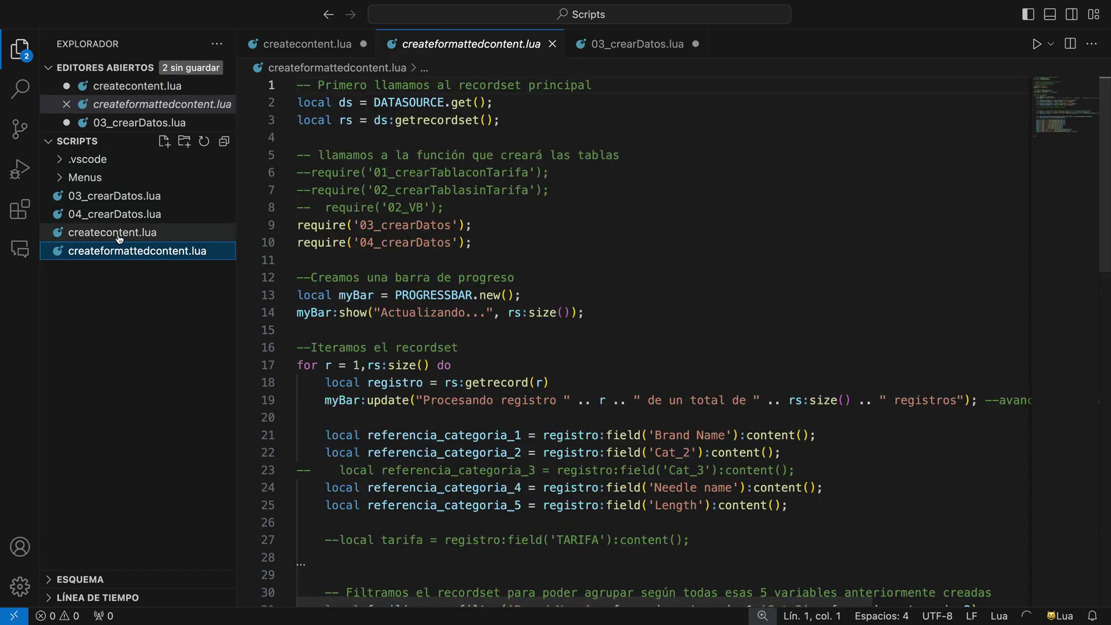
scroll(264, 284, "down", 2)
scroll(264, 284, "down", 5)
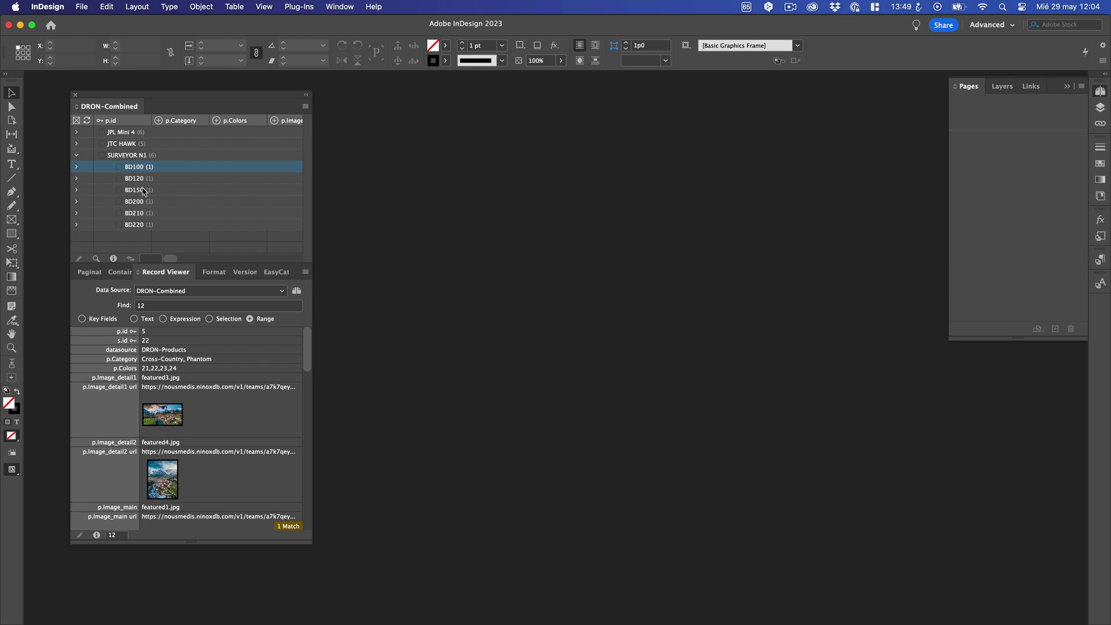
- Show the JTC HAWK and then JPL Mini 4 records in the DRON-Combined panel
left_click(123, 145)
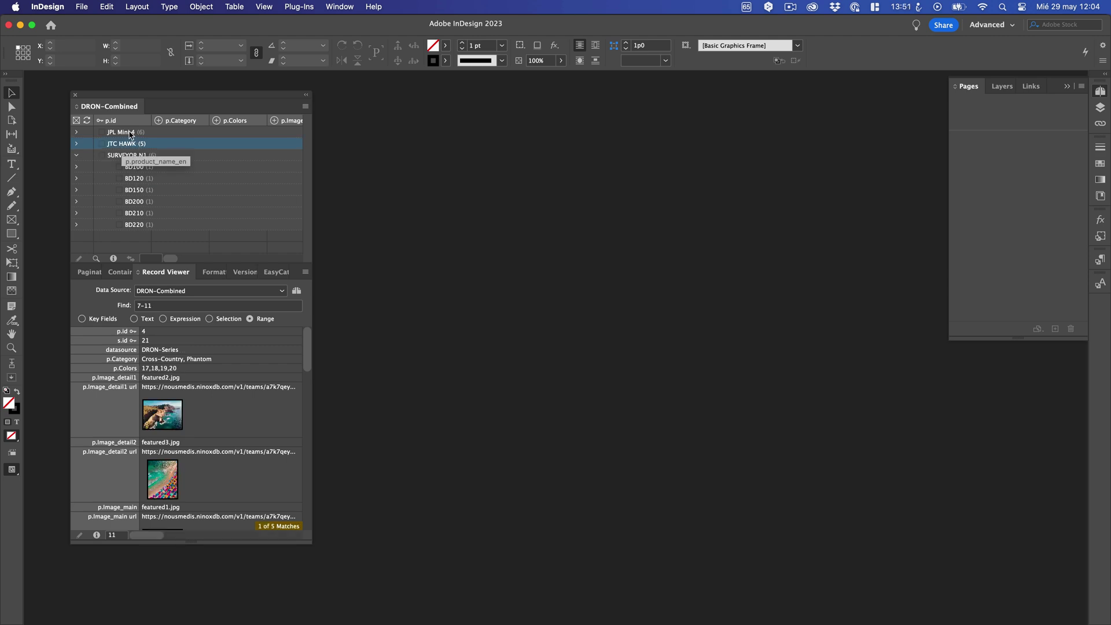
left_click(131, 134)
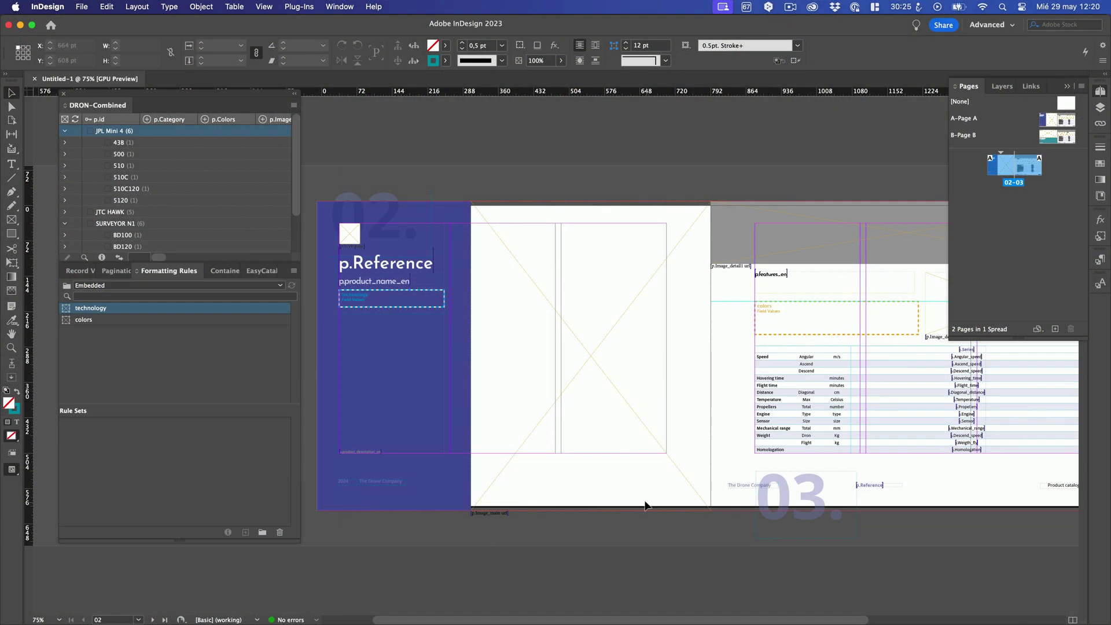
left_click_drag(328, 202, 486, 373)
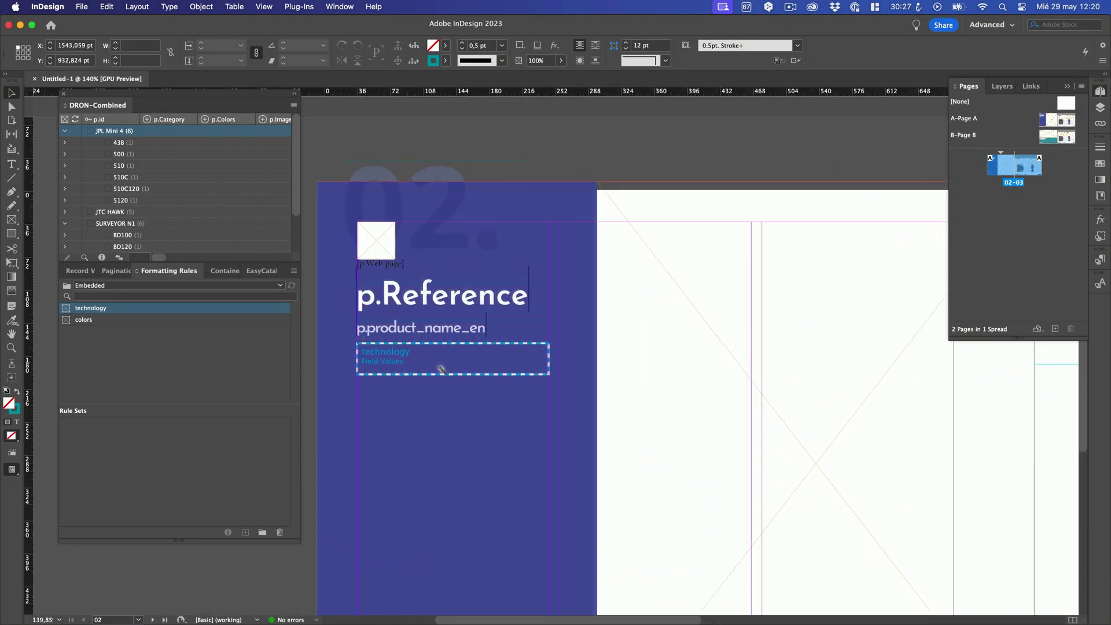
scroll(515, 365, "down", 2)
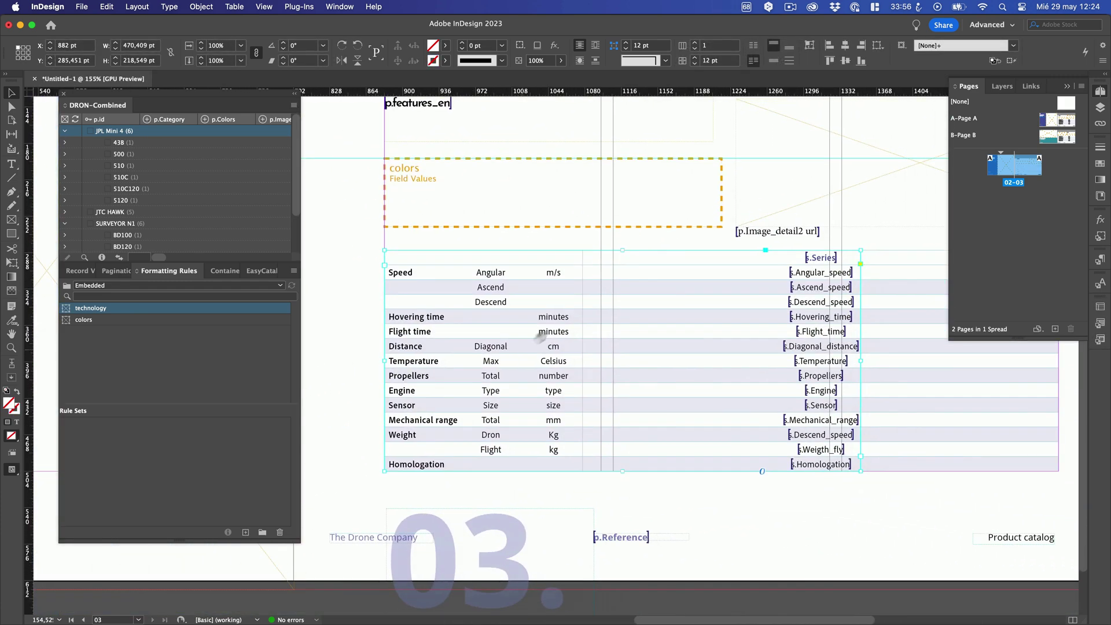
- Look over the document's colour swatches and object styles
left_click(1101, 163)
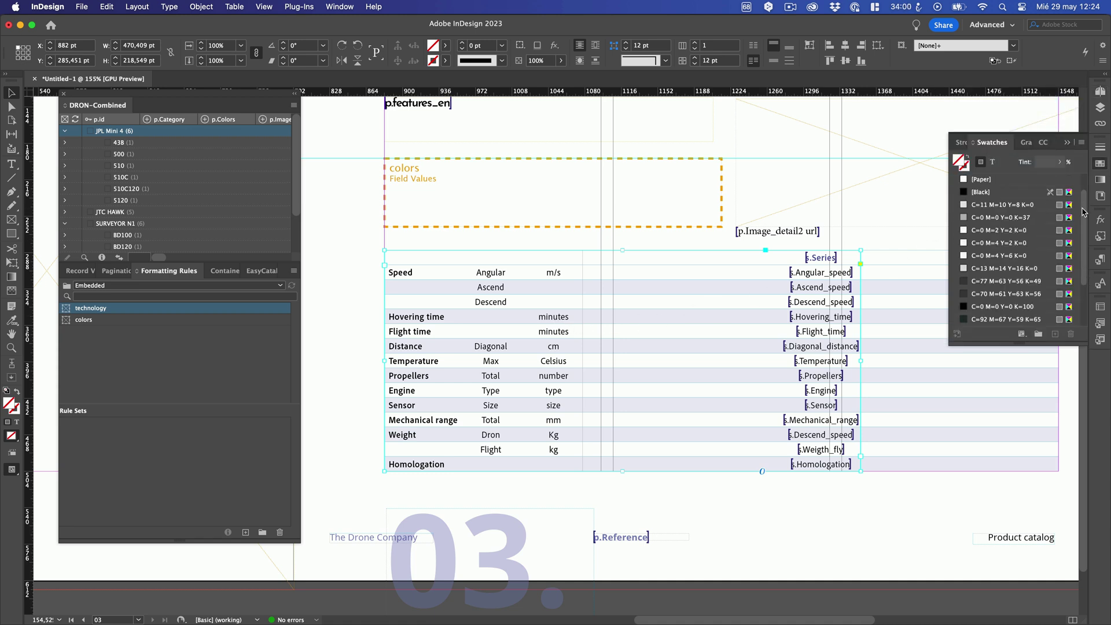
left_click(1101, 164)
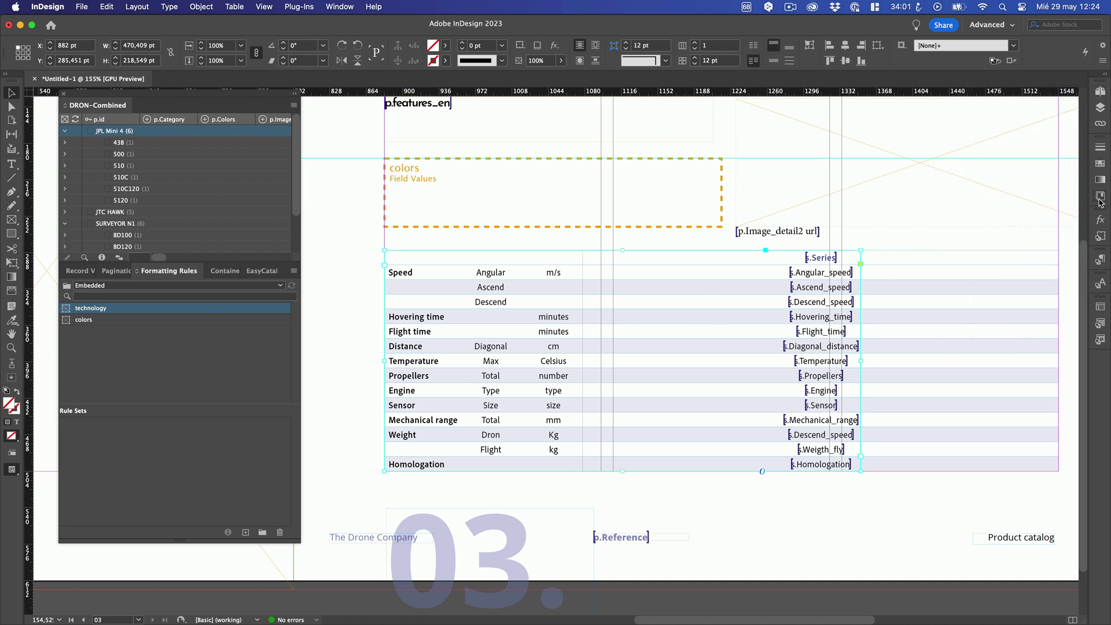
left_click(1100, 237)
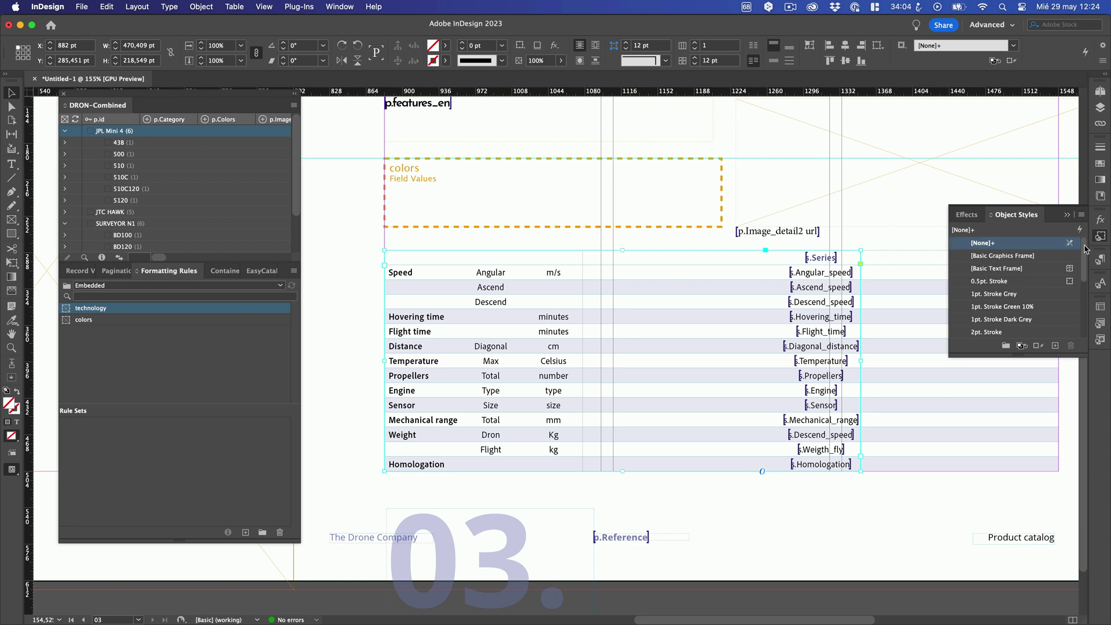
left_click(1099, 239)
- Inspect the icons table style and icon cell style without changing them
left_click(1101, 324)
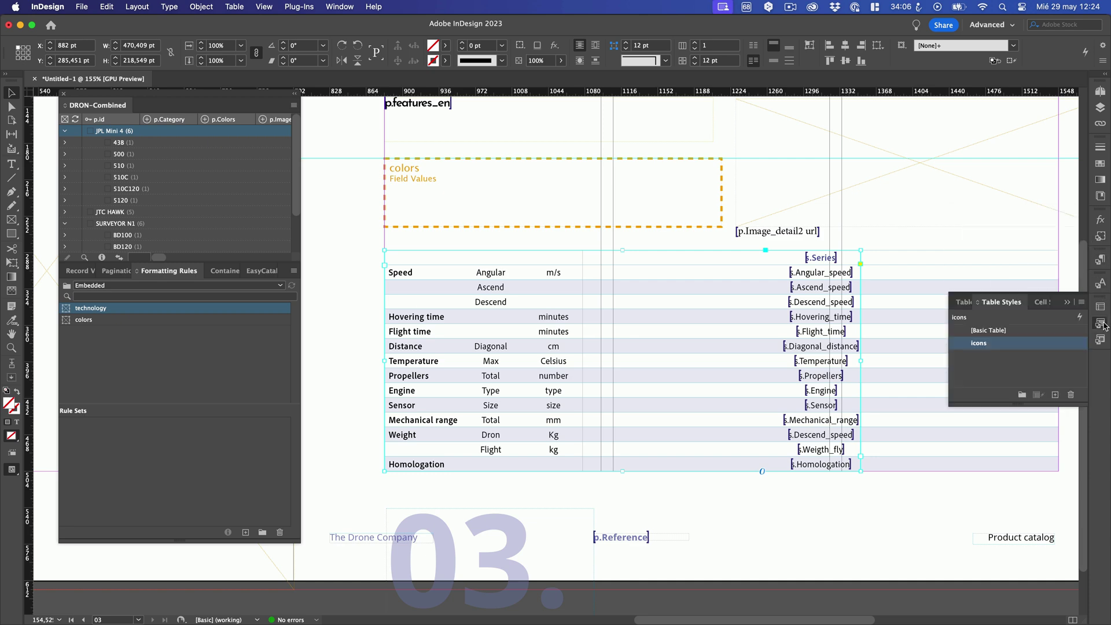
double_click(1040, 347)
left_click(668, 456)
double_click(1008, 349)
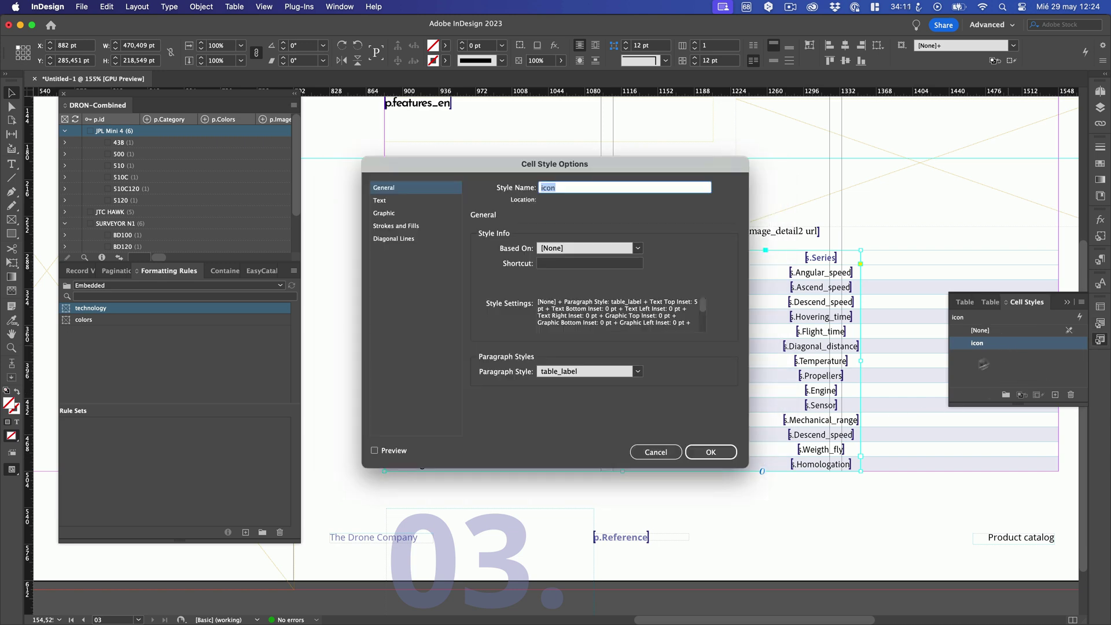
left_click(642, 456)
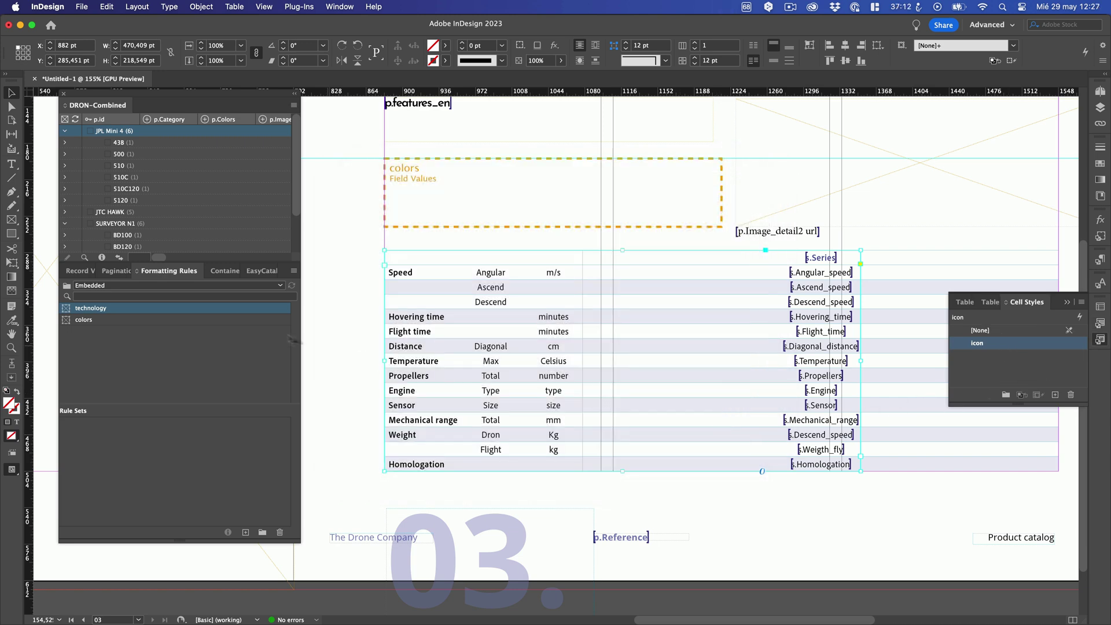
left_click(121, 271)
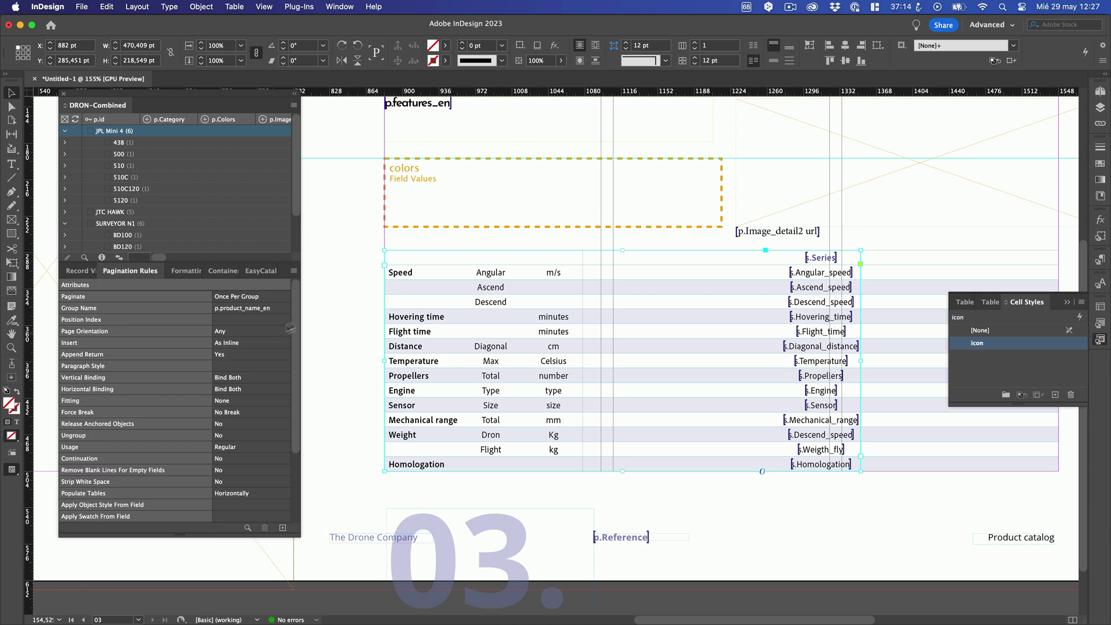
scroll(294, 312, "down", 2)
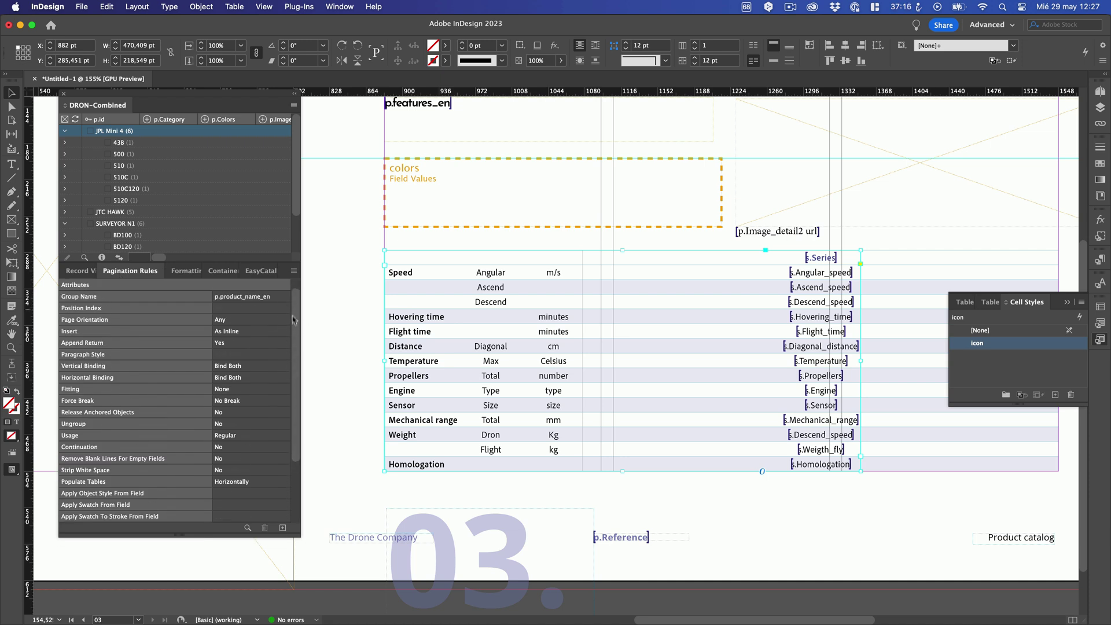
scroll(294, 304, "up", 2)
left_click(189, 274)
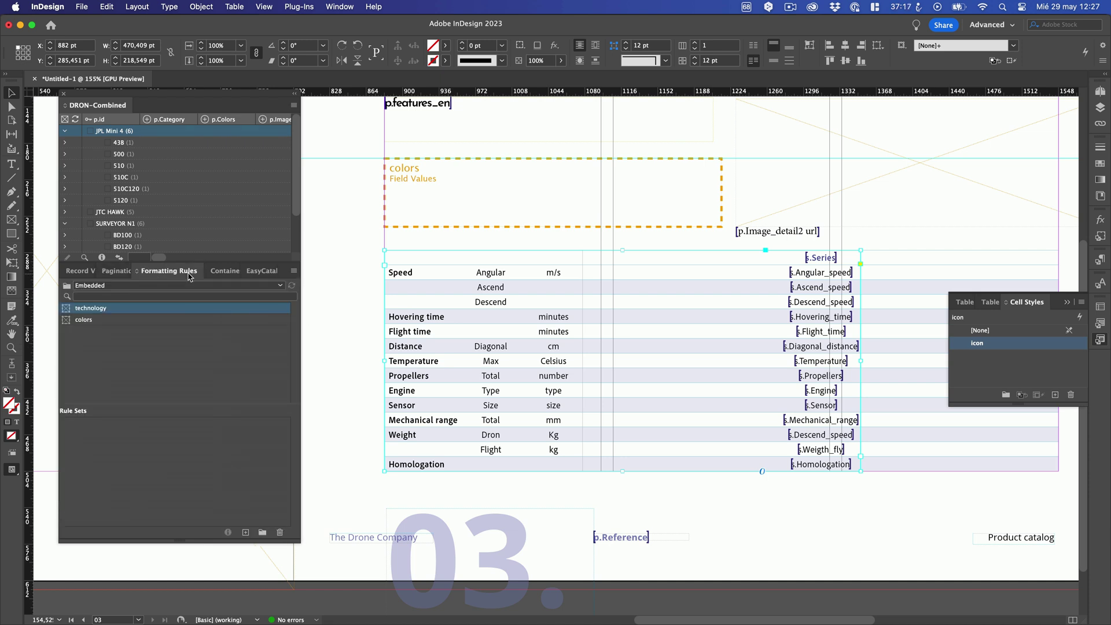
double_click(148, 308)
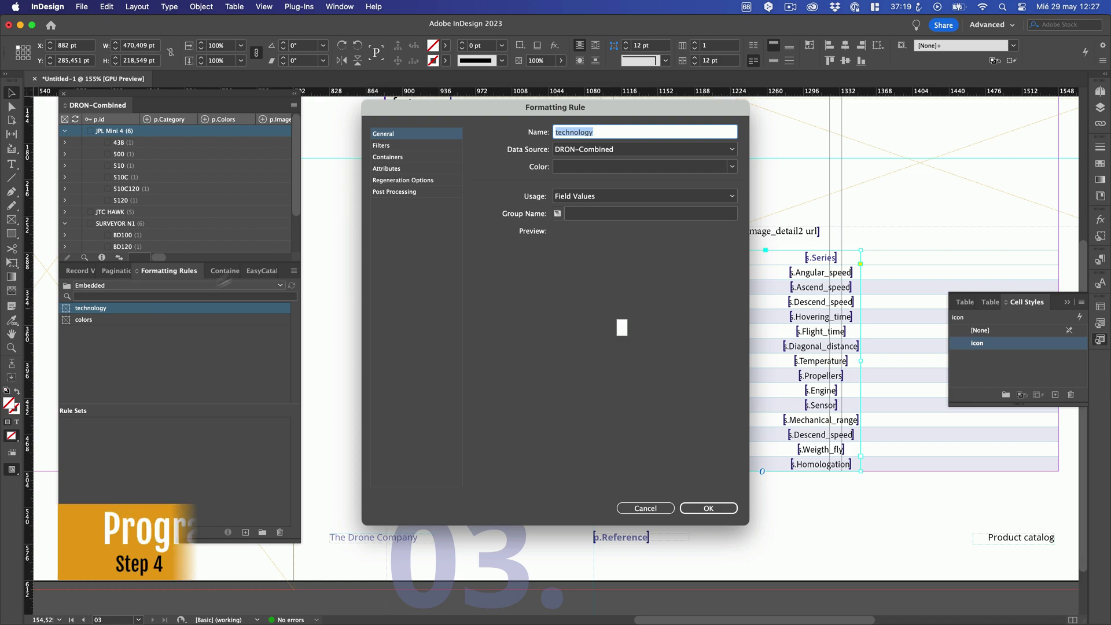
left_click(377, 157)
left_click(378, 171)
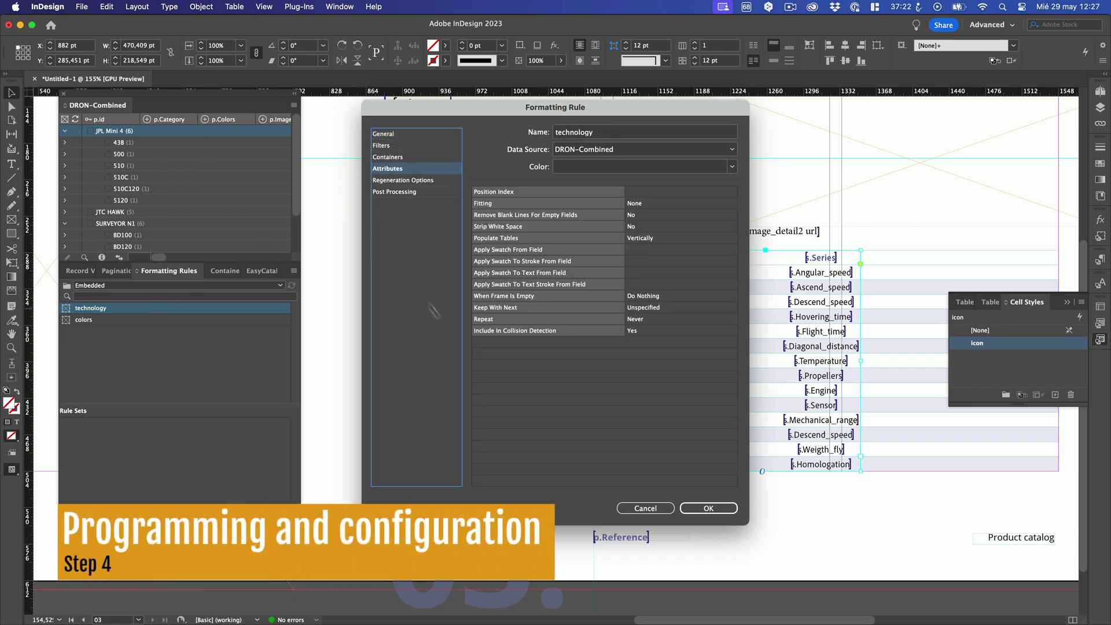
- Close the technology rule settings and bring up the createcontent.lua script in the editor
left_click(647, 509)
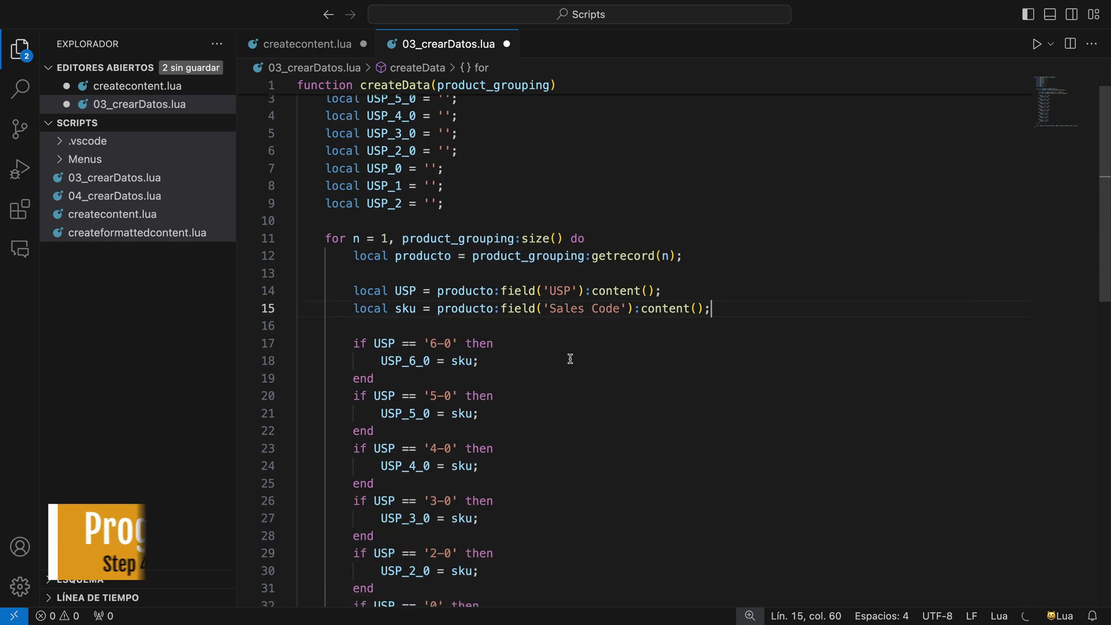
scroll(570, 358, "down", 2)
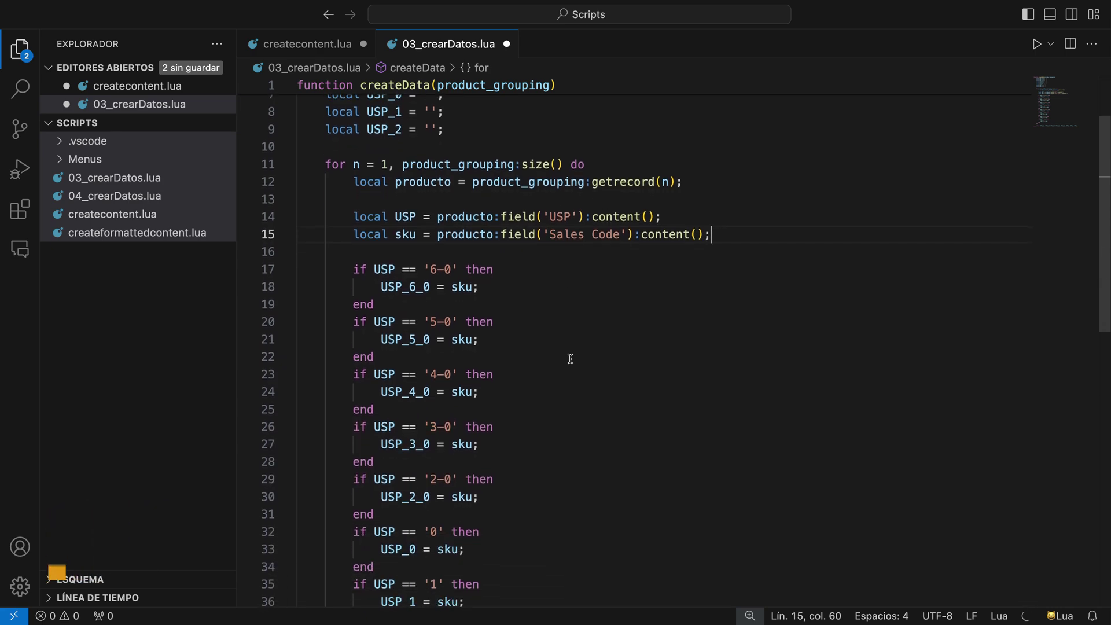
scroll(569, 359, "up", 3)
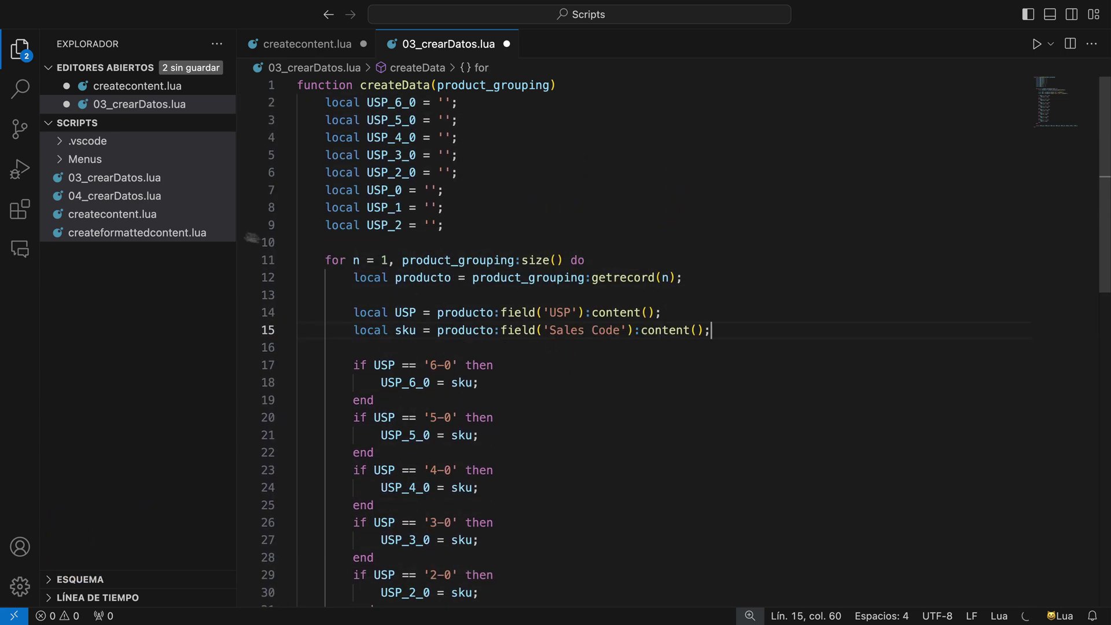
left_click(128, 214)
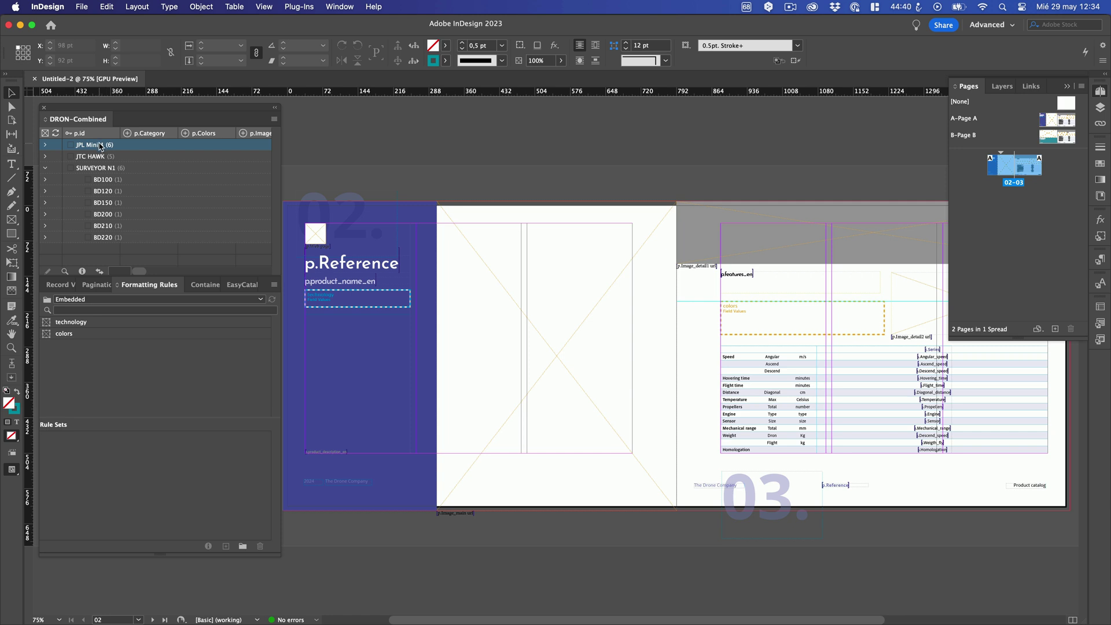
- Select all drone records and run EasyCatalog Paginate, generating six pages across three spreads
key("super+a")
left_click(273, 122)
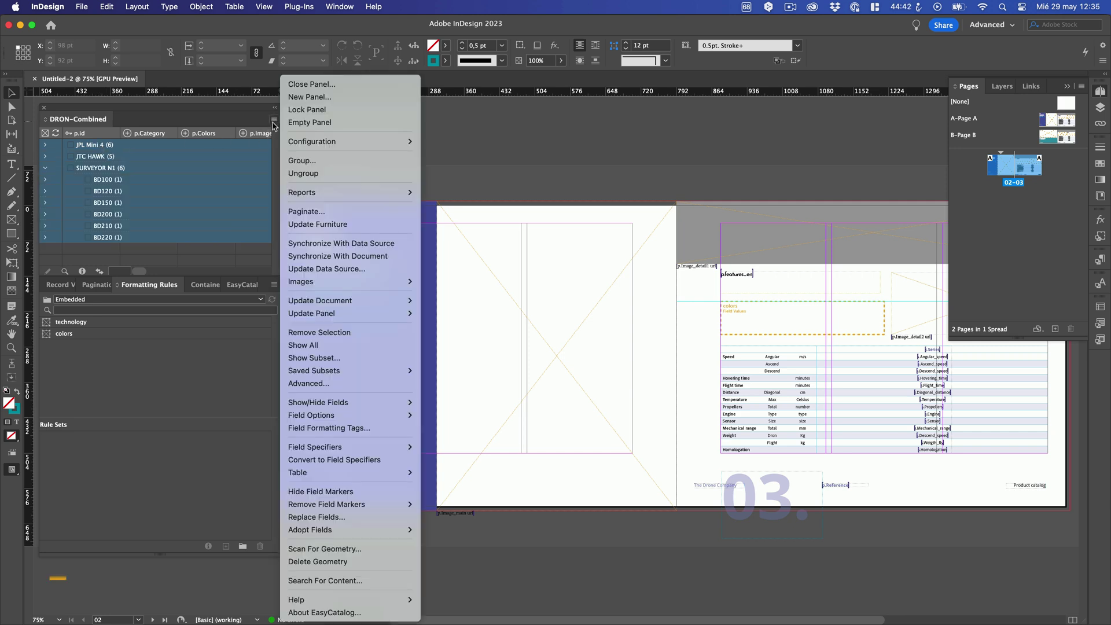
left_click(298, 213)
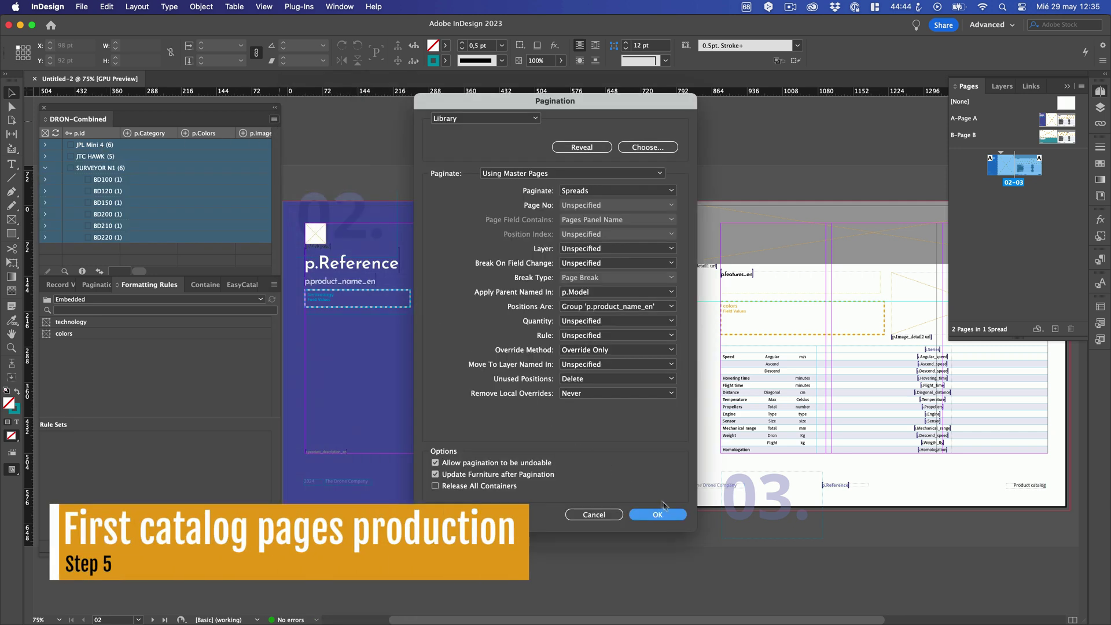
left_click(668, 518)
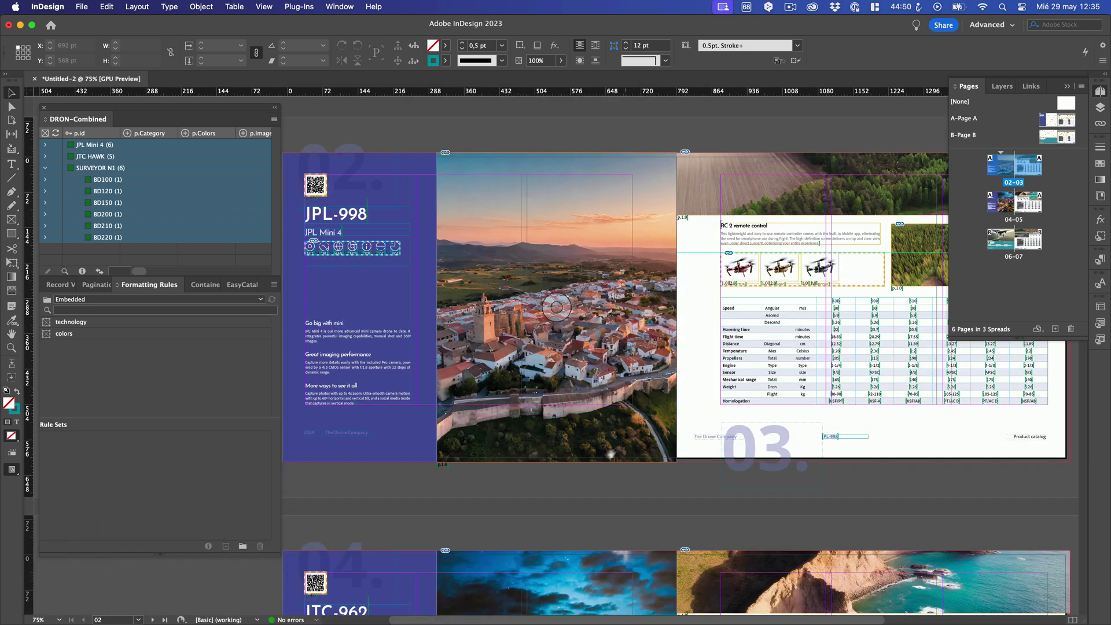
scroll(556, 305, "down", 5)
scroll(485, 329, "right", 5)
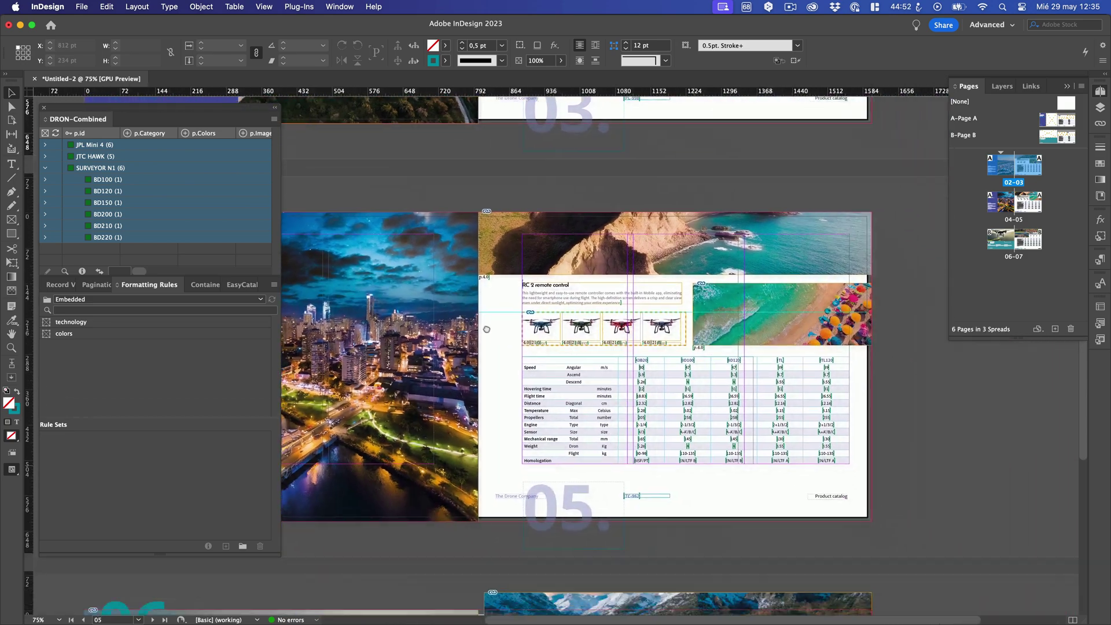
scroll(486, 329, "down", 1)
scroll(489, 331, "right", 1)
scroll(511, 295, "up", 3)
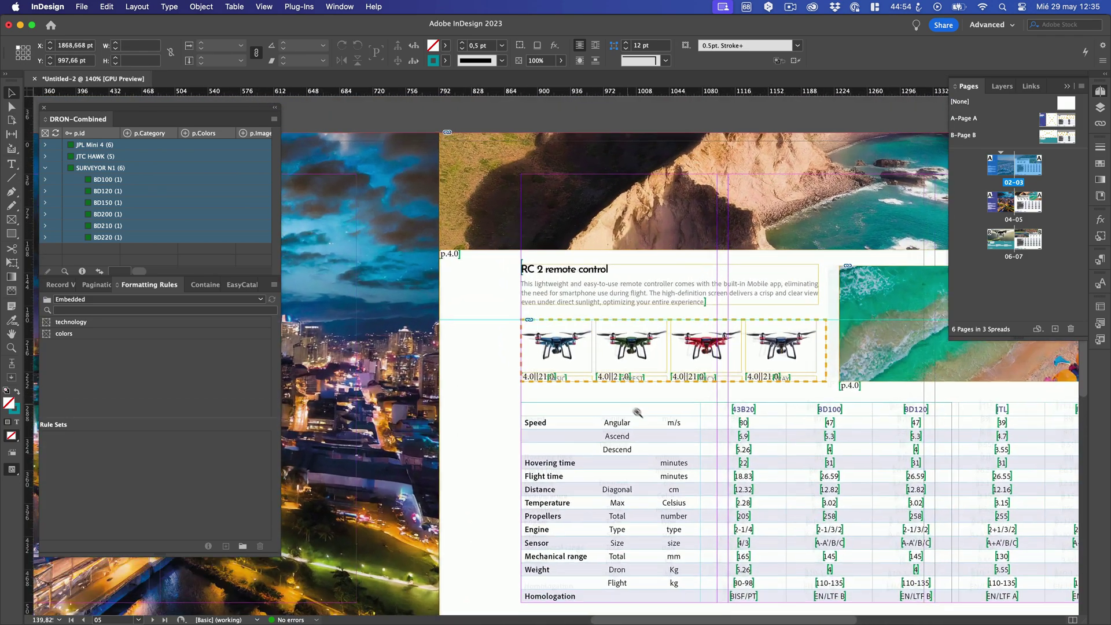
scroll(637, 414, "up", 2)
scroll(659, 390, "up", 2)
scroll(696, 343, "up", 2)
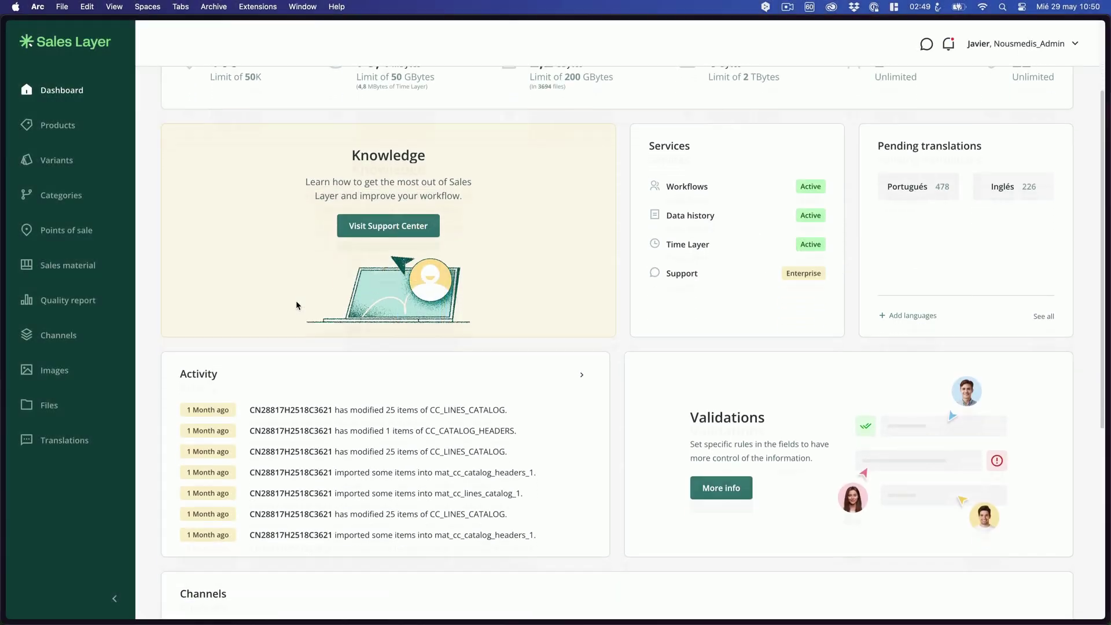
scroll(296, 301, "down", 4)
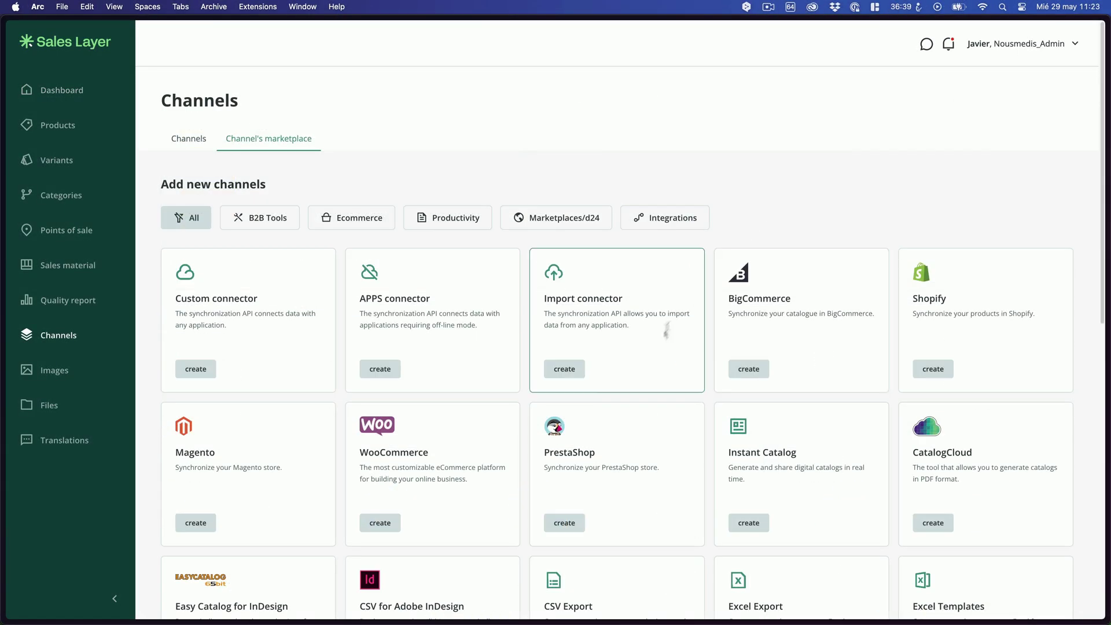
scroll(518, 440, "down", 4)
scroll(518, 440, "down", 2)
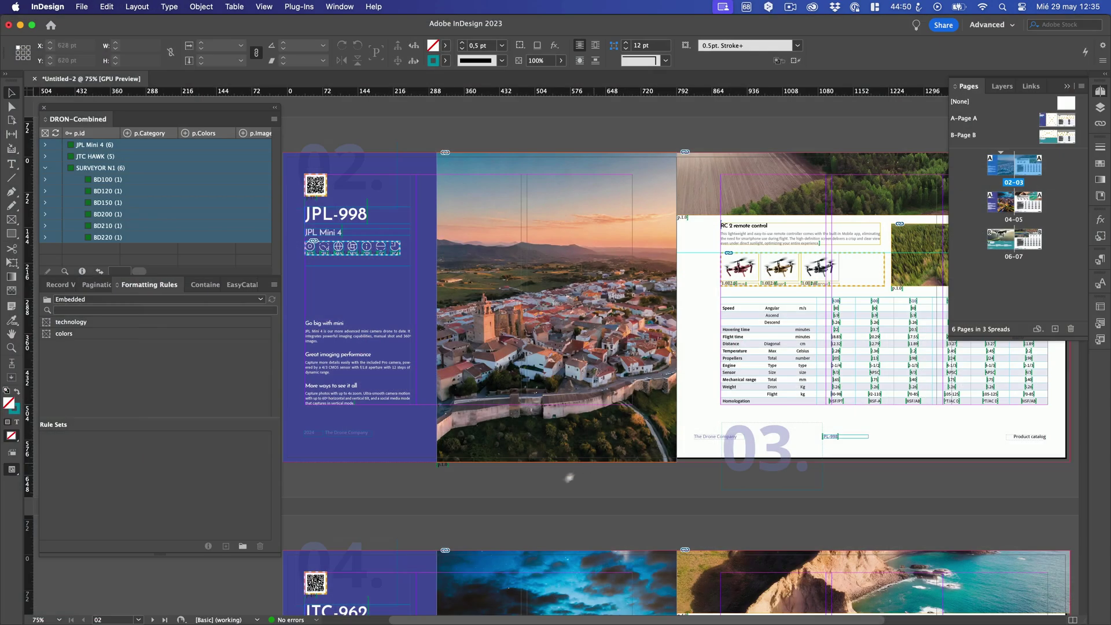
scroll(568, 477, "down", 8)
scroll(484, 328, "right", 4)
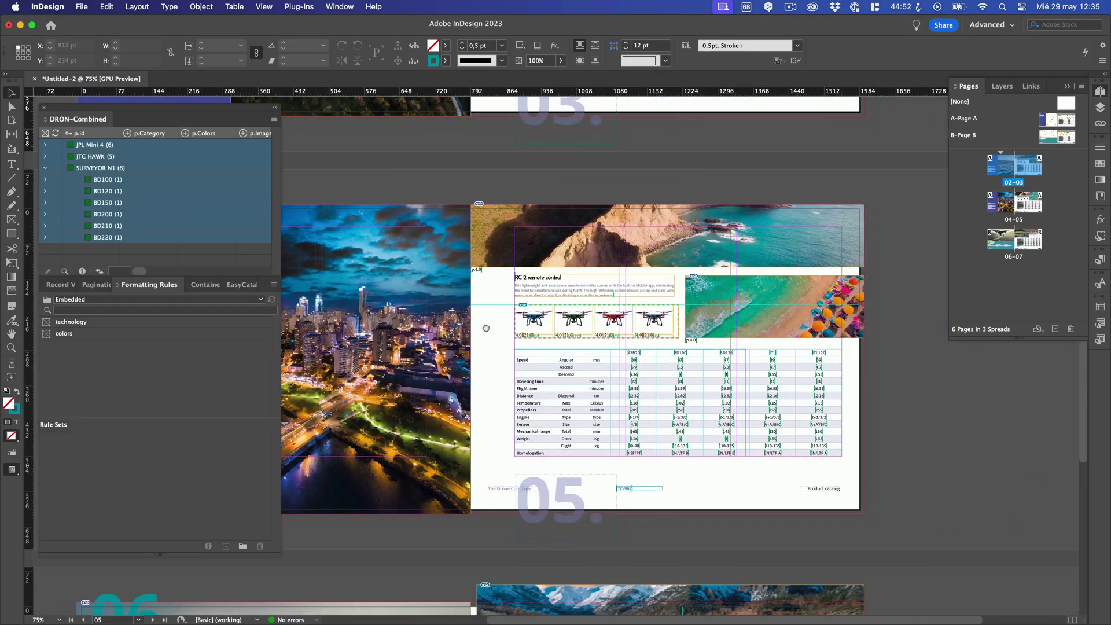